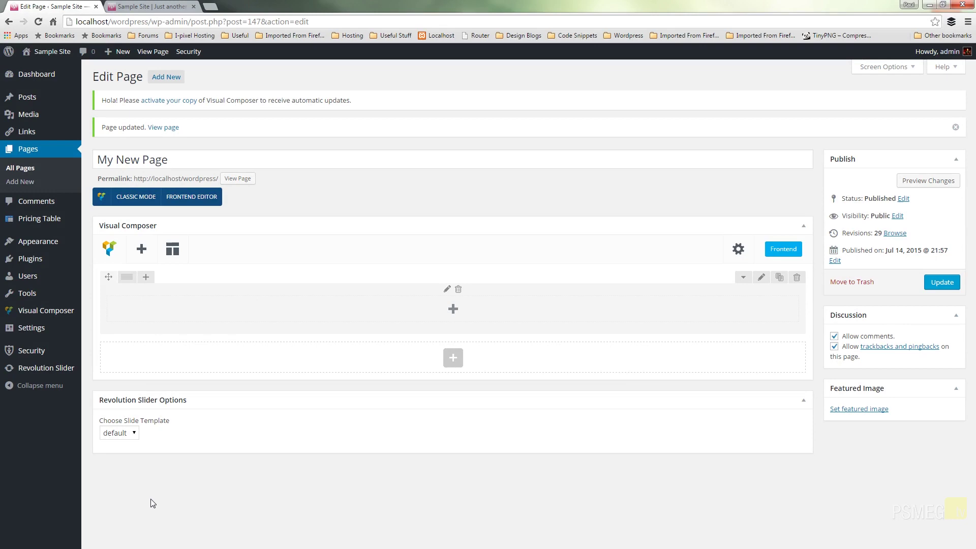
# Add a Call to Action element to the row, leaving its heading custom font off.
pyautogui.click(452, 309)
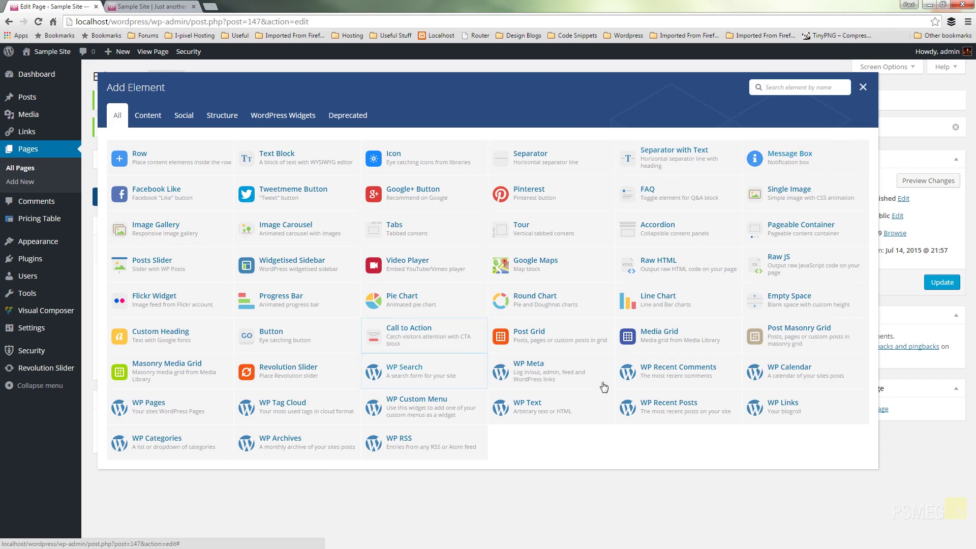
pyautogui.click(445, 344)
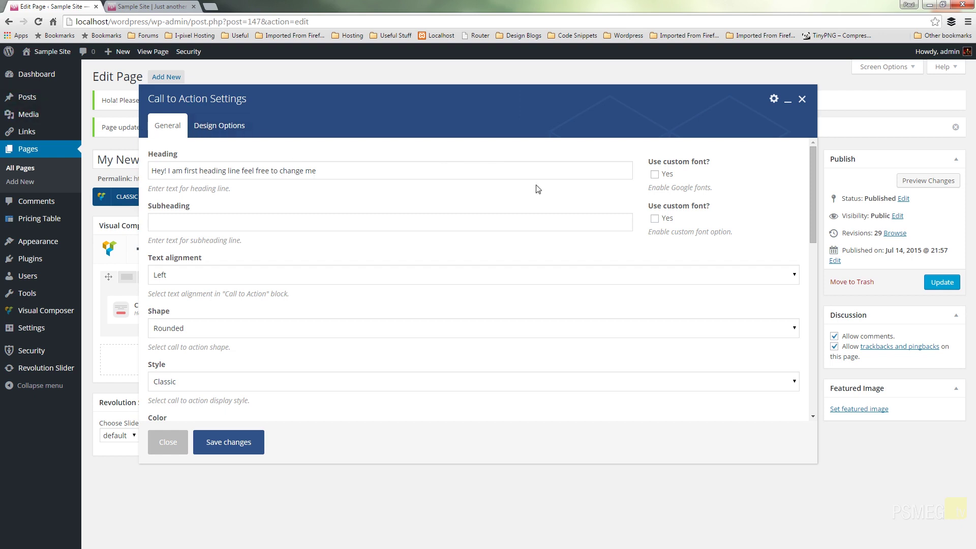
pyautogui.click(655, 174)
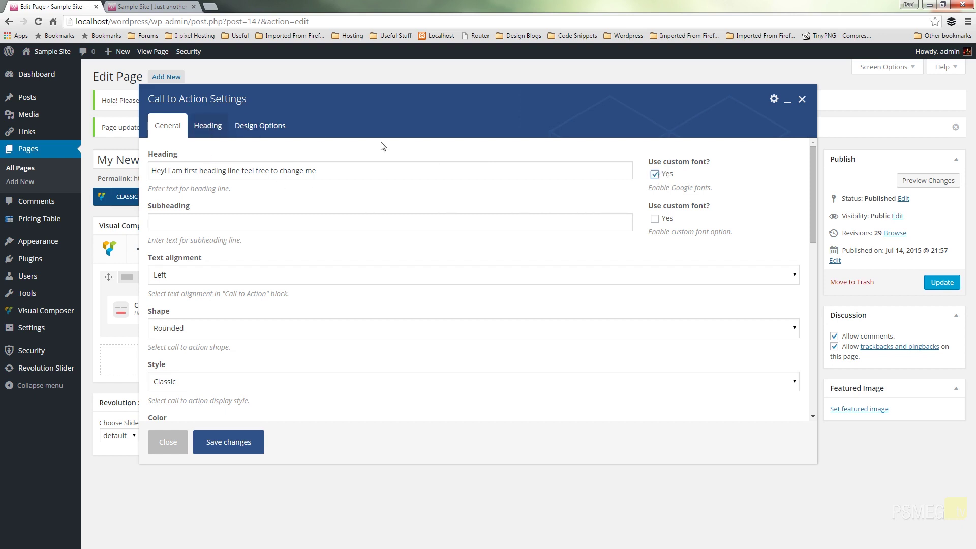
pyautogui.click(659, 178)
pyautogui.moveTo(388, 171); pyautogui.dragTo(138, 173)
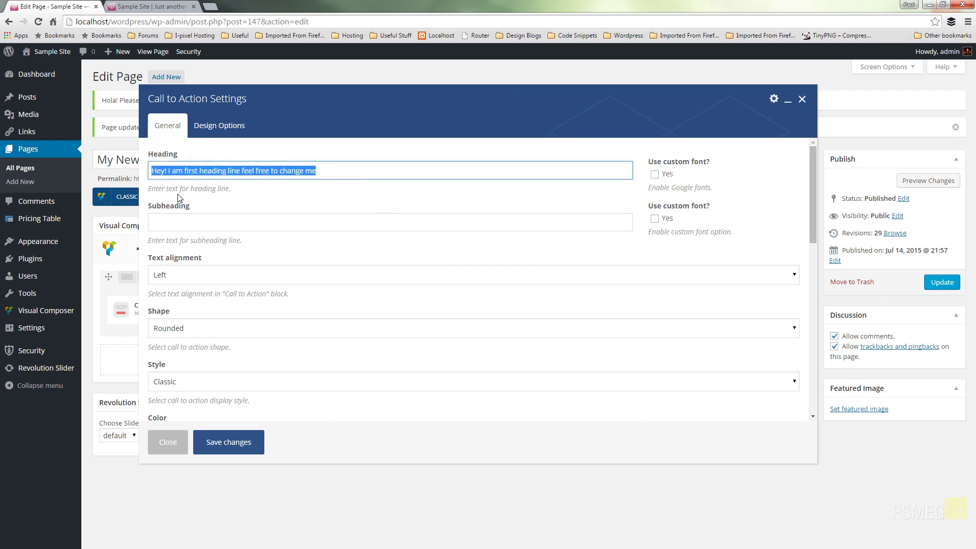
pyautogui.click(230, 225)
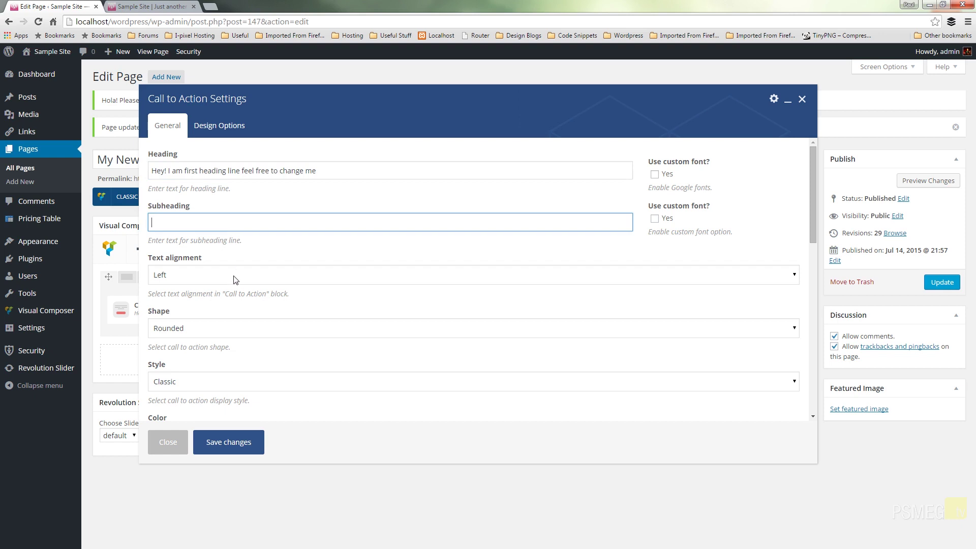
pyautogui.scroll(-2, 284, 310)
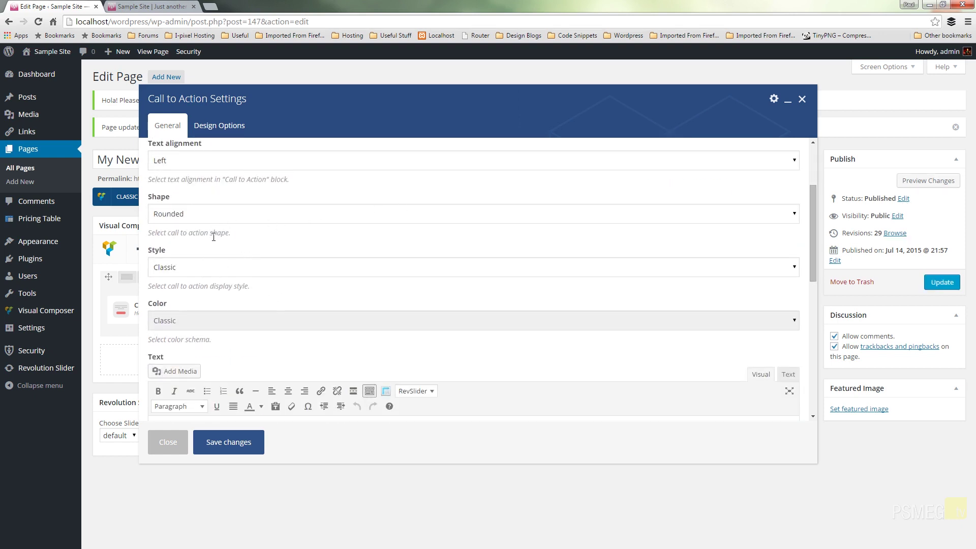
pyautogui.click(221, 221)
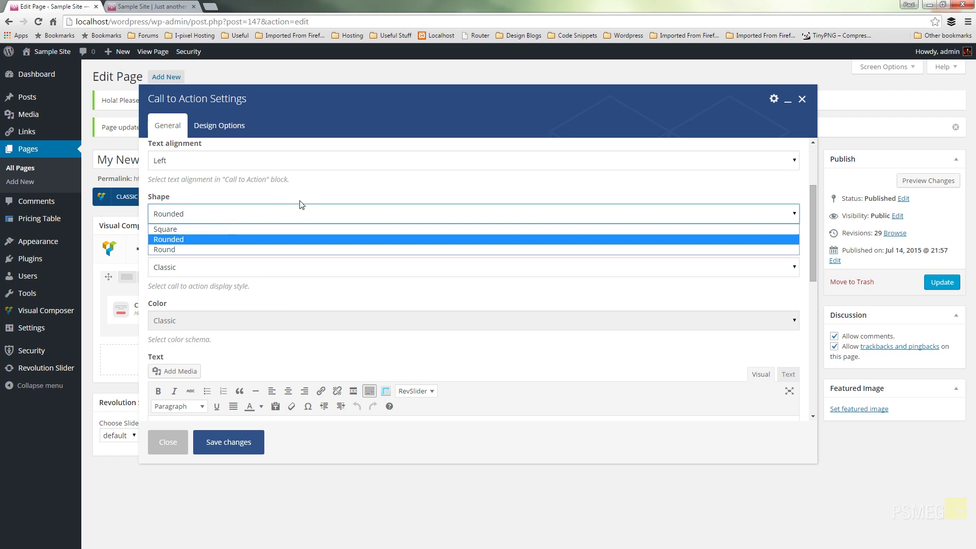
pyautogui.click(339, 194)
pyautogui.scroll(-2, 330, 293)
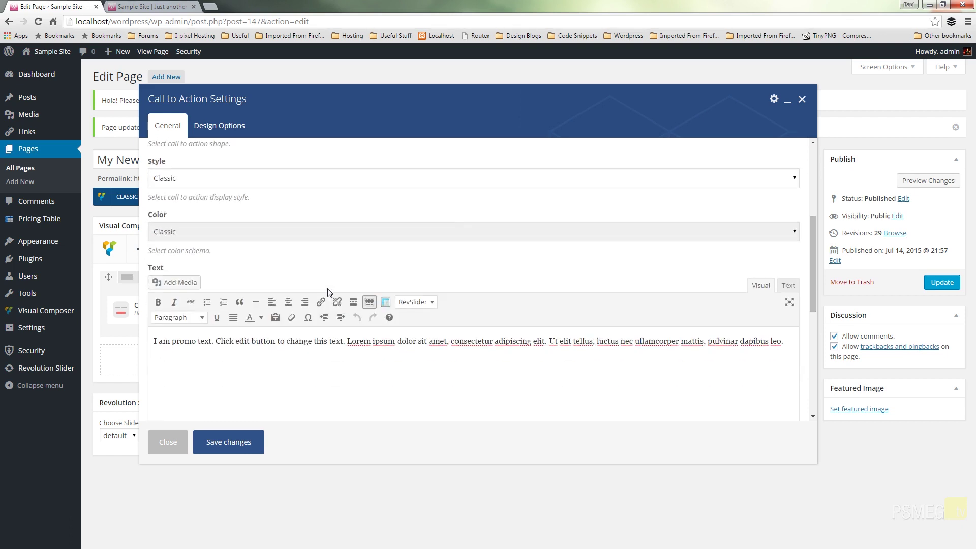
pyautogui.scroll(-2, 467, 293)
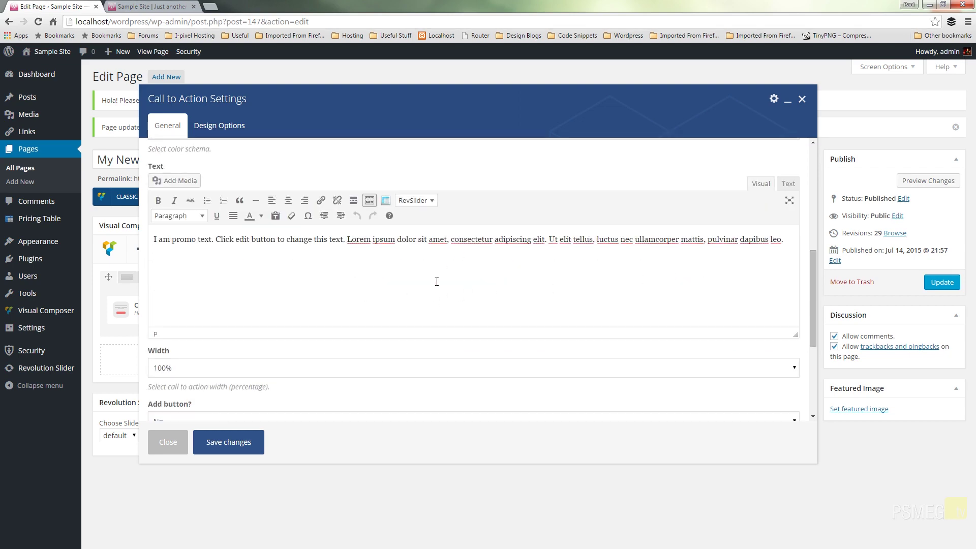
pyautogui.scroll(-2, 437, 289)
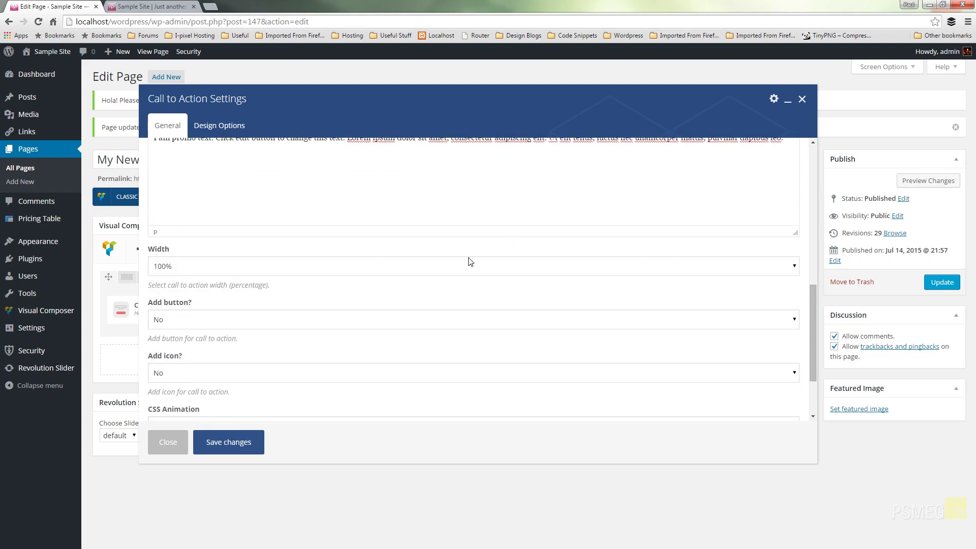
pyautogui.scroll(-2, 427, 293)
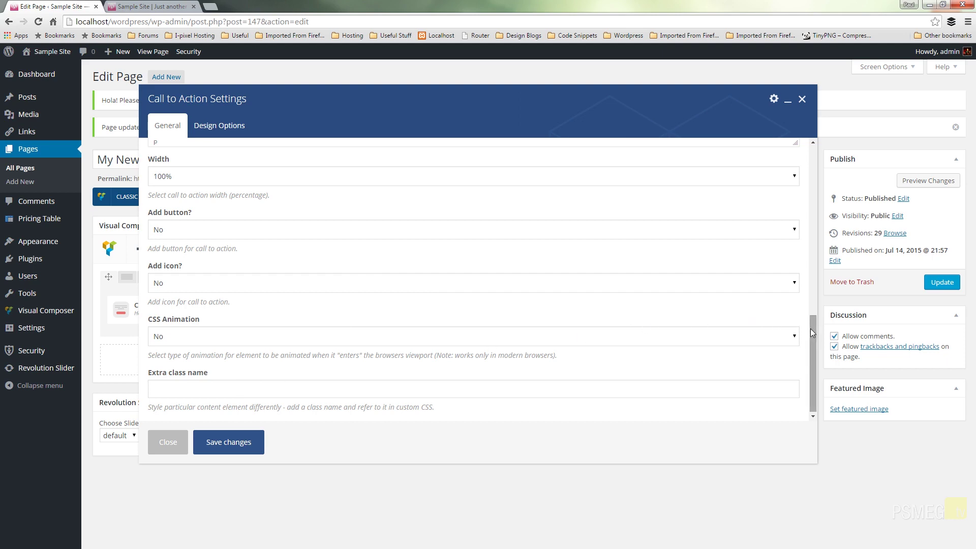
pyautogui.moveTo(811, 329); pyautogui.dragTo(806, 156)
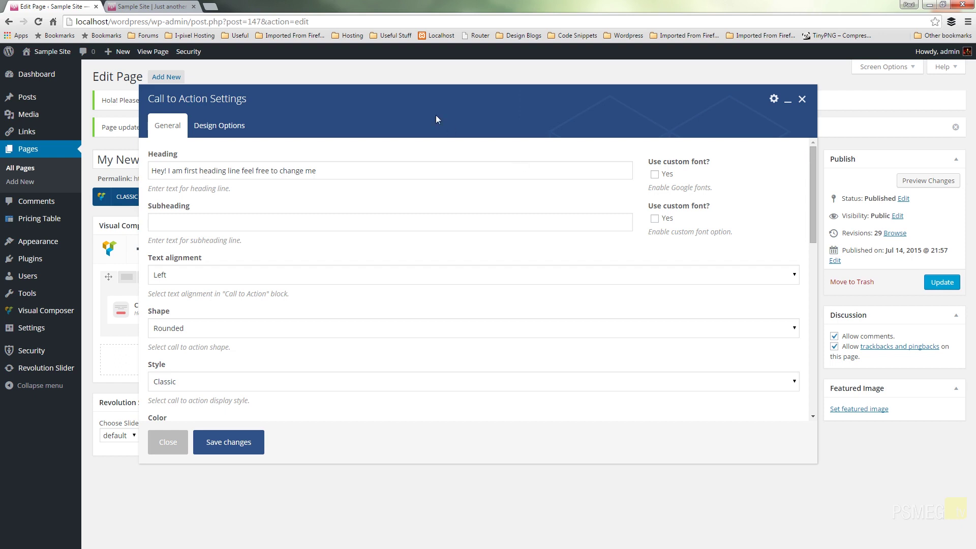
# Enter the subheading 'This is a sub heading - BOOM!'.
pyautogui.moveTo(320, 171); pyautogui.dragTo(149, 172)
pyautogui.click(278, 227)
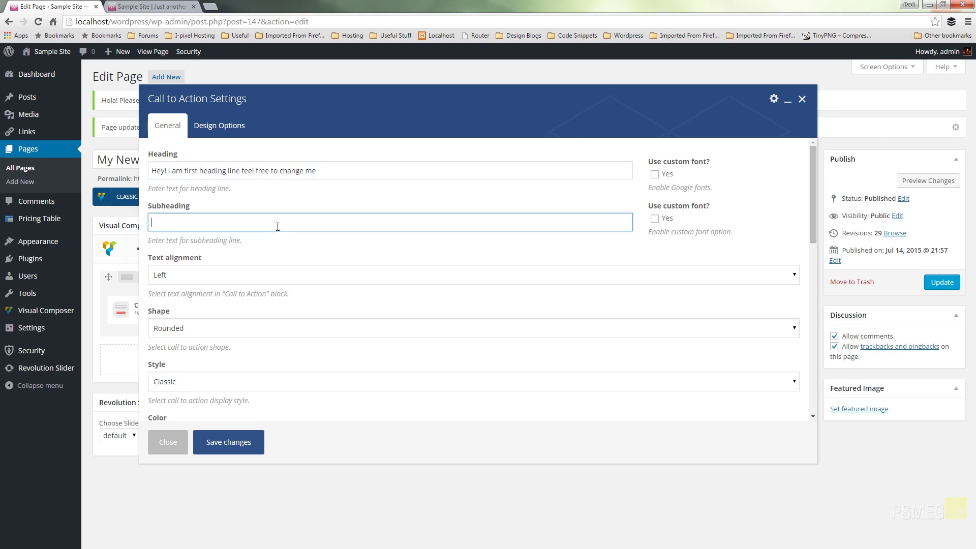
pyautogui.write('This is a sub heading - BOOM!')
pyautogui.click(283, 244)
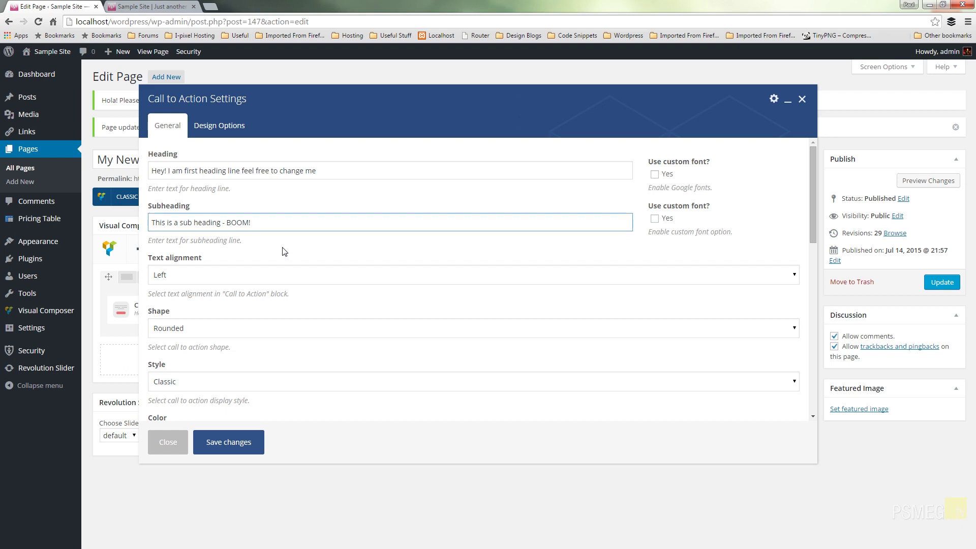
# Set text alignment to Center, shape to Round and style to 3d.
pyautogui.scroll(-2, 283, 251)
pyautogui.click(209, 175)
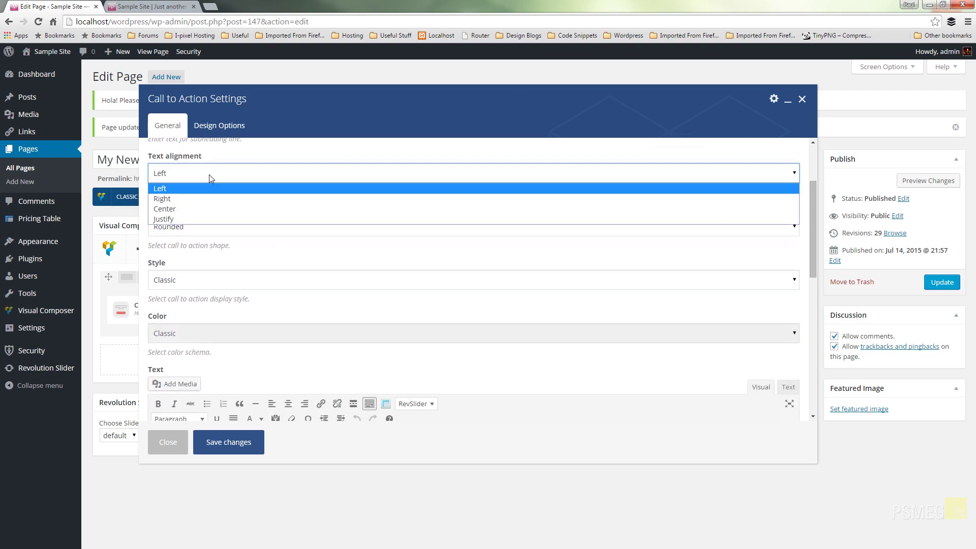
pyautogui.click(193, 208)
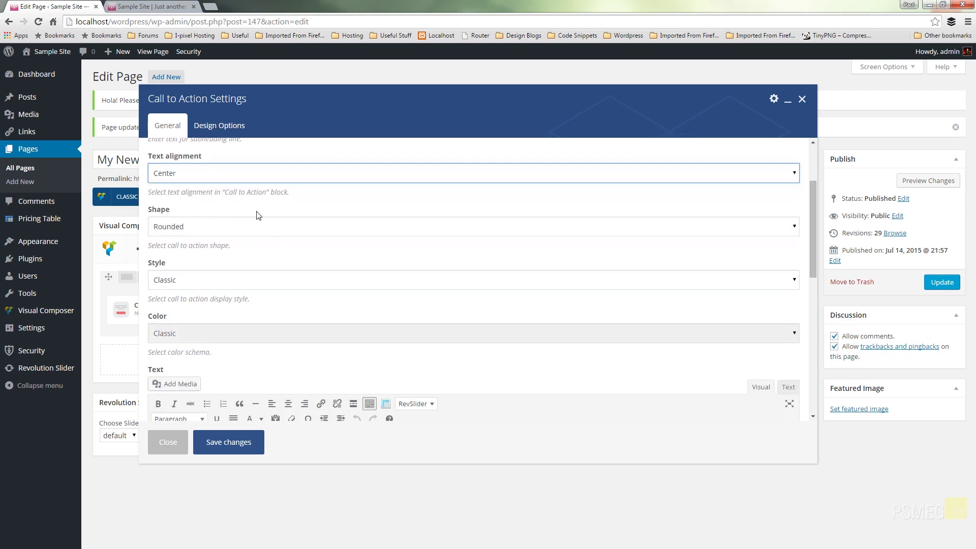
pyautogui.click(227, 225)
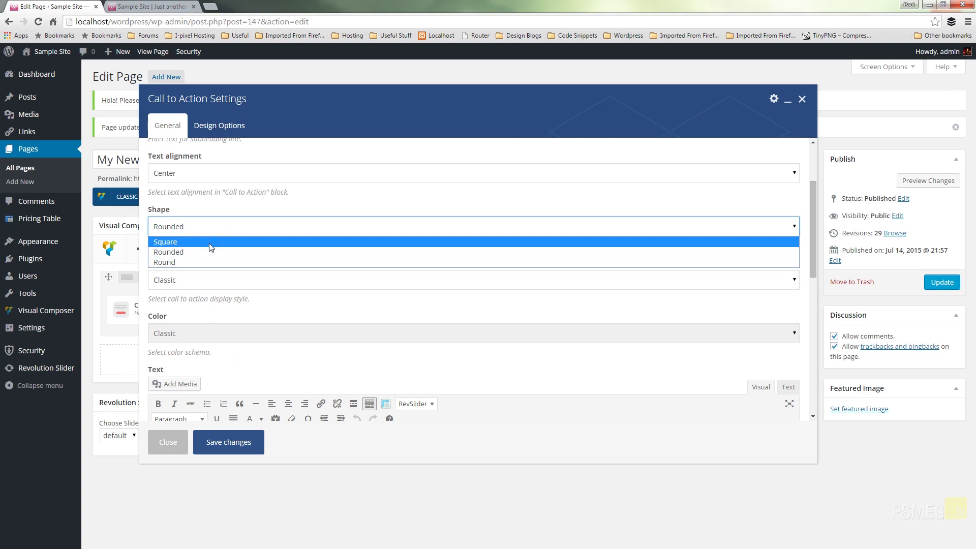
pyautogui.click(196, 263)
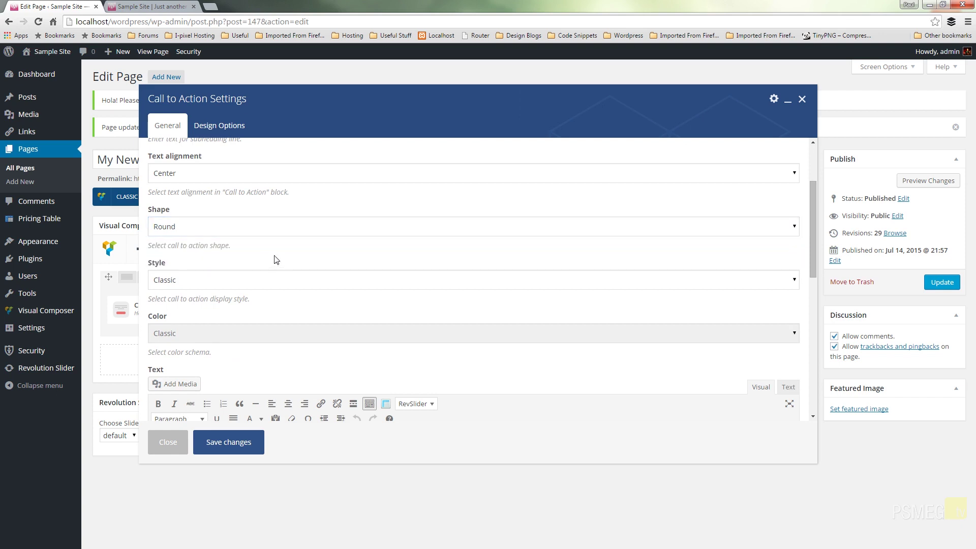
pyautogui.click(236, 283)
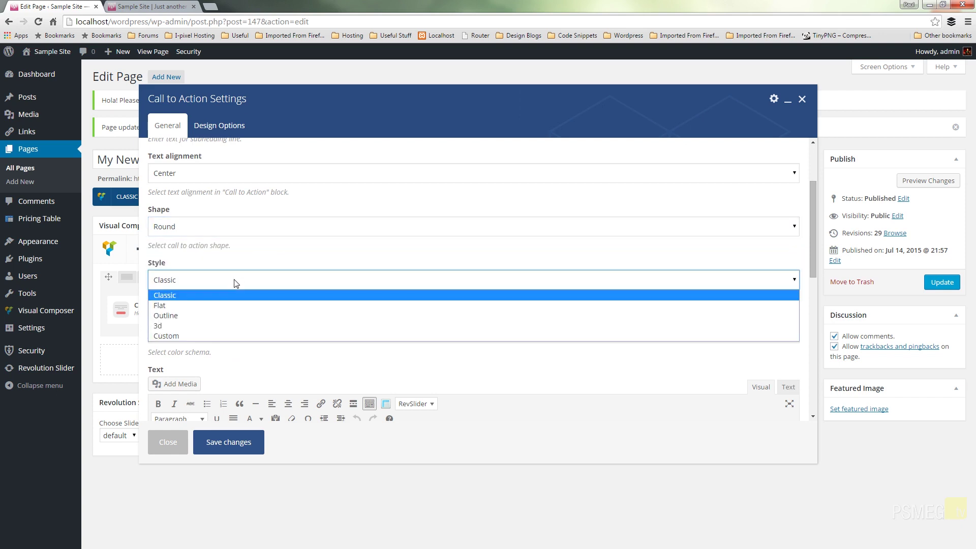
pyautogui.click(190, 325)
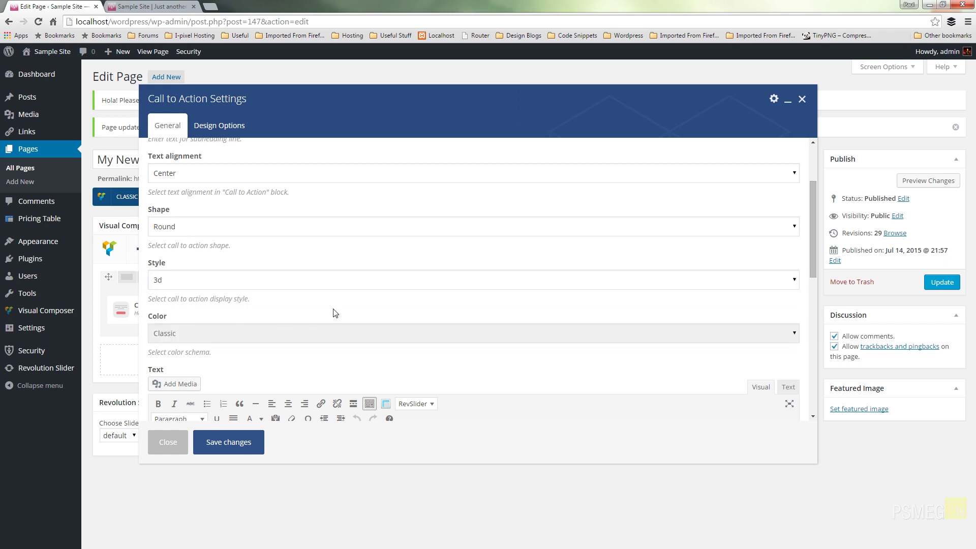
pyautogui.scroll(-2, 336, 311)
# Set the colour scheme to Grey and the box width to 90%.
pyautogui.click(320, 233)
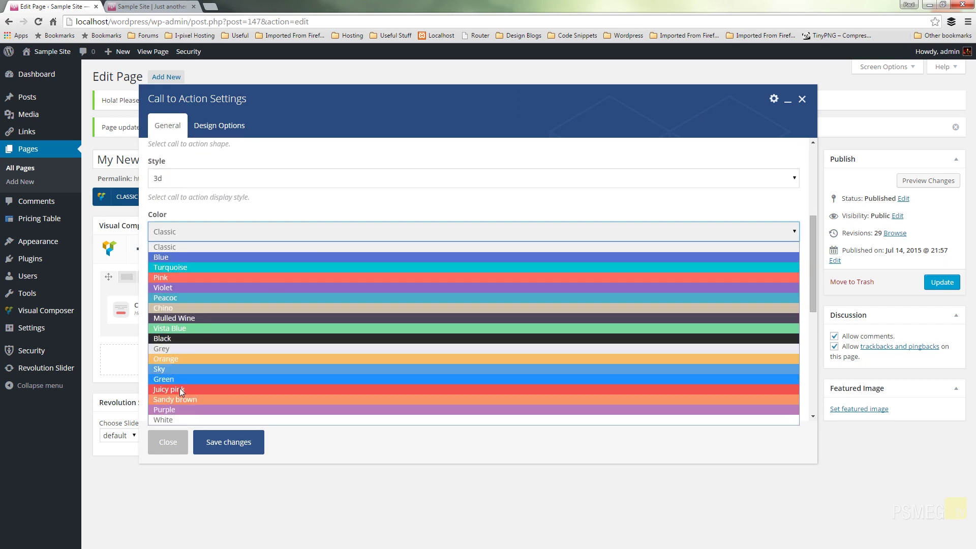
pyautogui.click(195, 348)
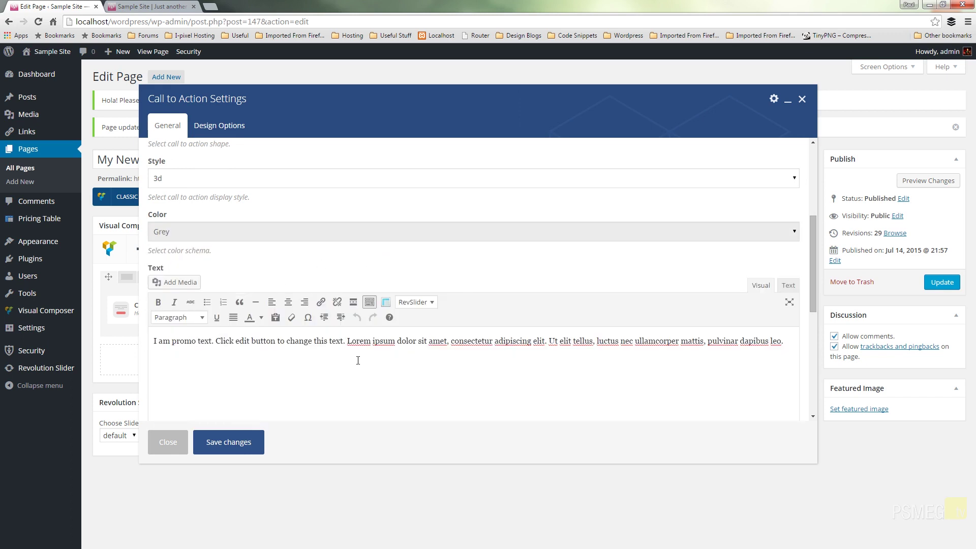
pyautogui.scroll(-2, 493, 312)
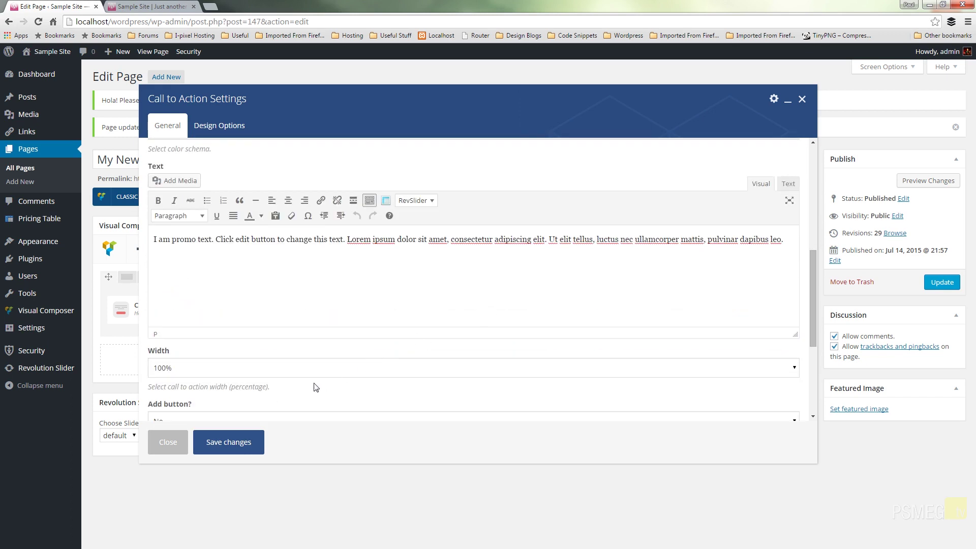
pyautogui.click(324, 371)
pyautogui.click(242, 392)
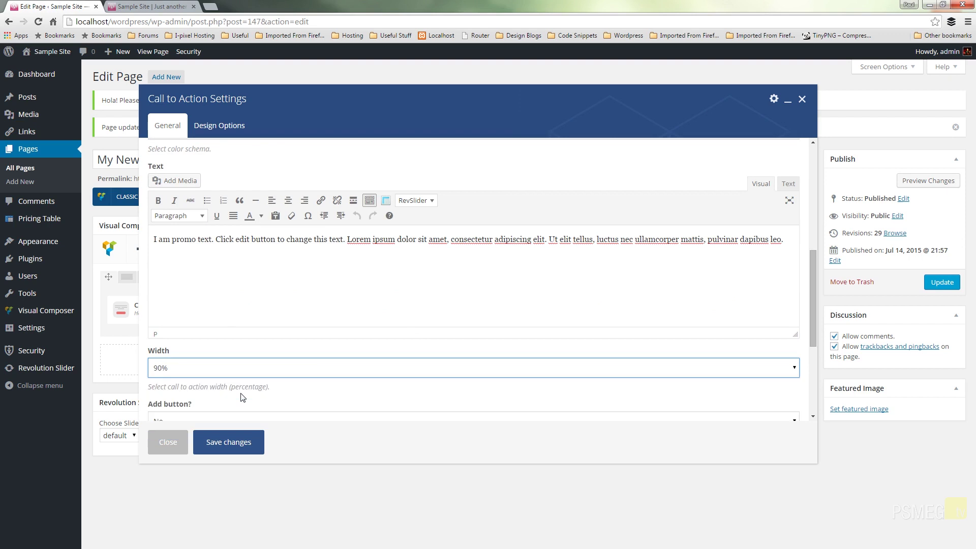
# Set the CSS animation to Appear from center.
pyautogui.scroll(-2, 314, 392)
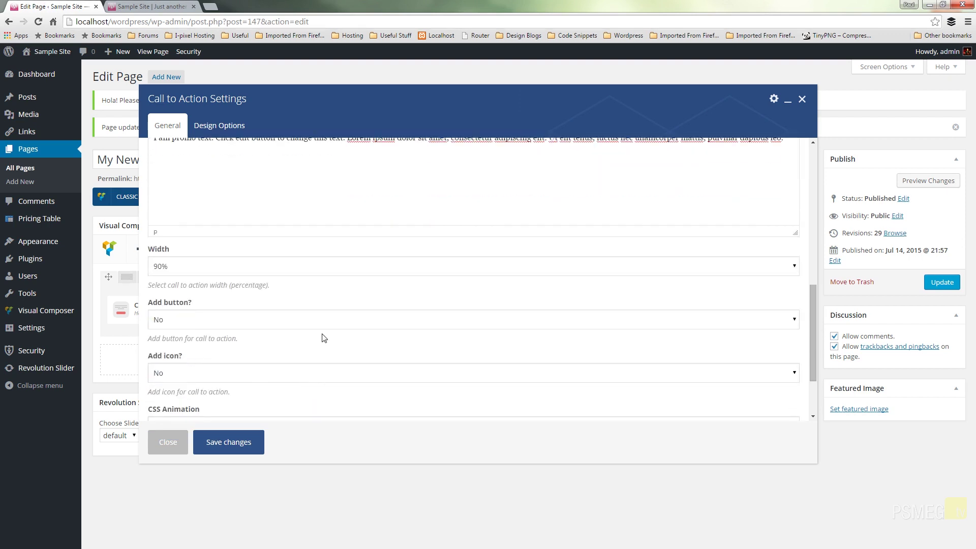
pyautogui.scroll(-2, 385, 344)
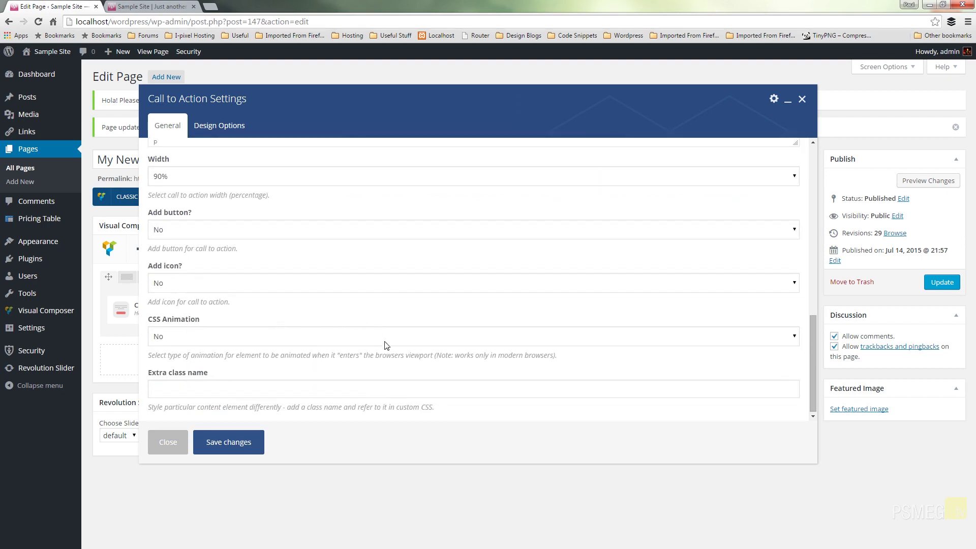
pyautogui.click(326, 338)
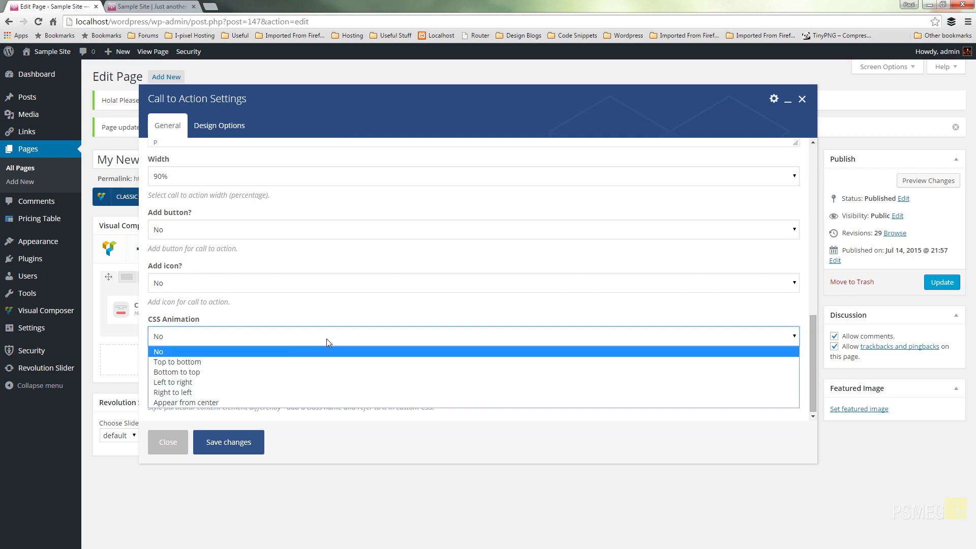
pyautogui.click(208, 402)
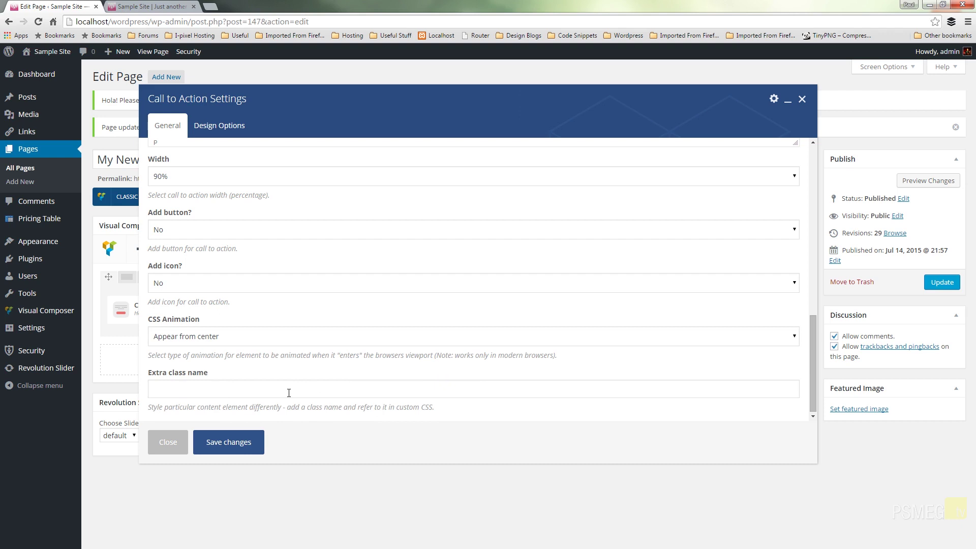
# After checking Design Options, save the Call to Action settings and update My New Page.
pyautogui.click(211, 127)
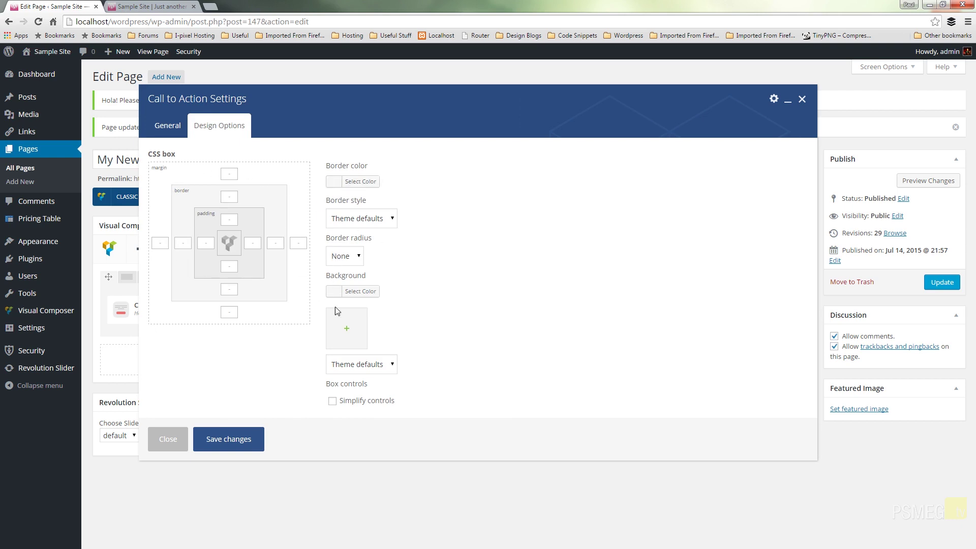
pyautogui.click(177, 129)
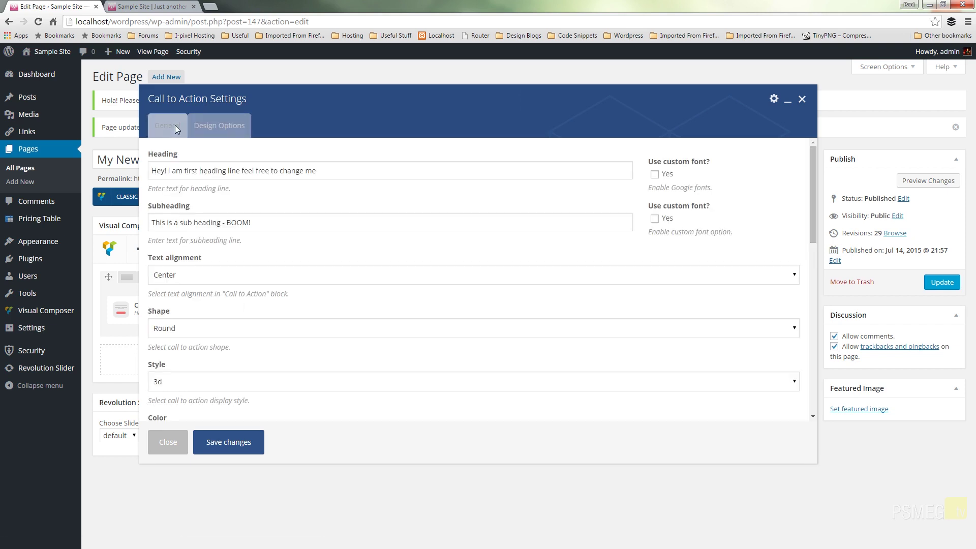
pyautogui.click(240, 442)
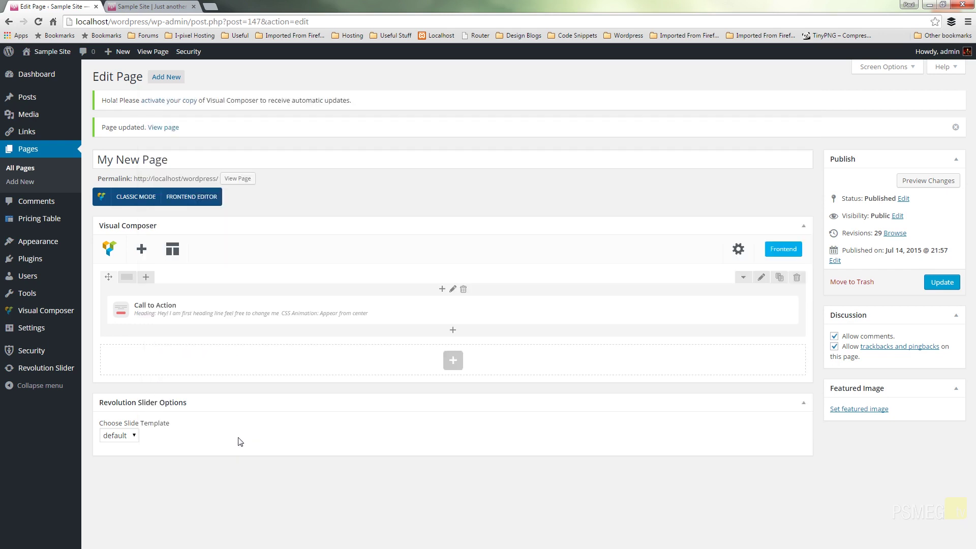
pyautogui.click(943, 284)
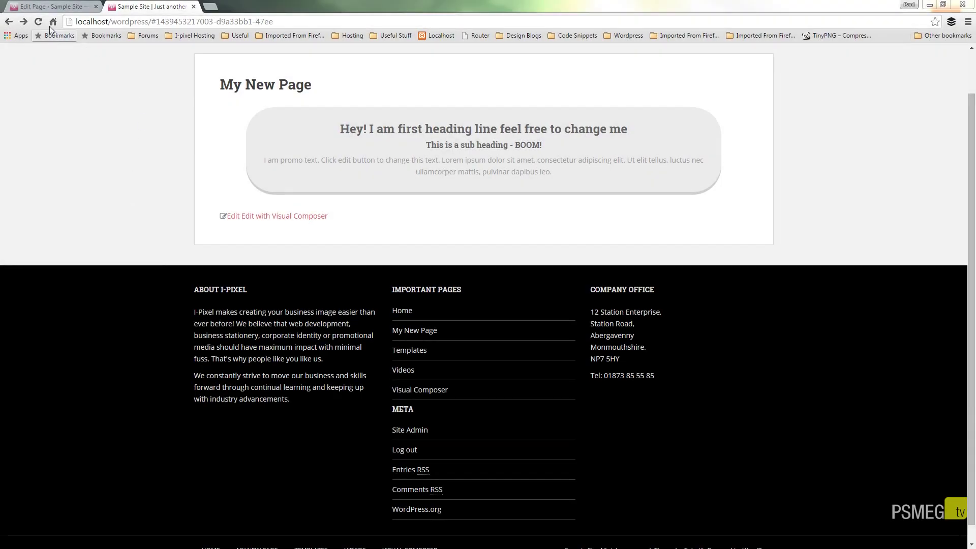
# Reload the live My New Page, then reopen the Call to Action settings in the editor.
pyautogui.click(39, 22)
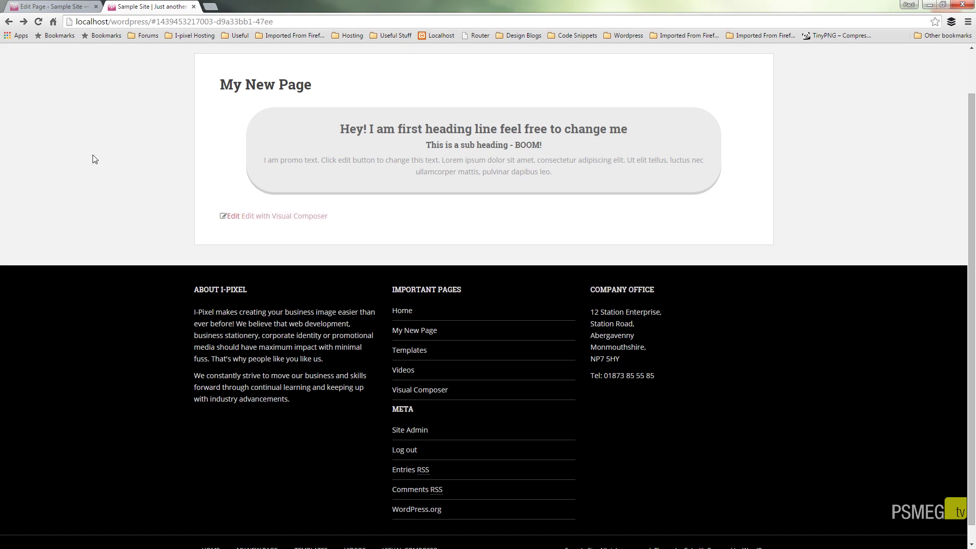
pyautogui.click(48, 8)
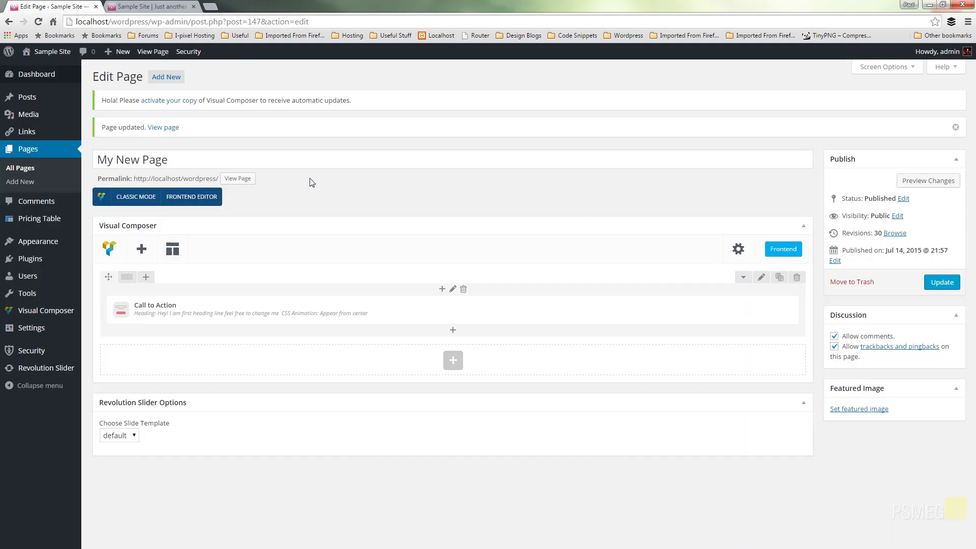
pyautogui.click(462, 310)
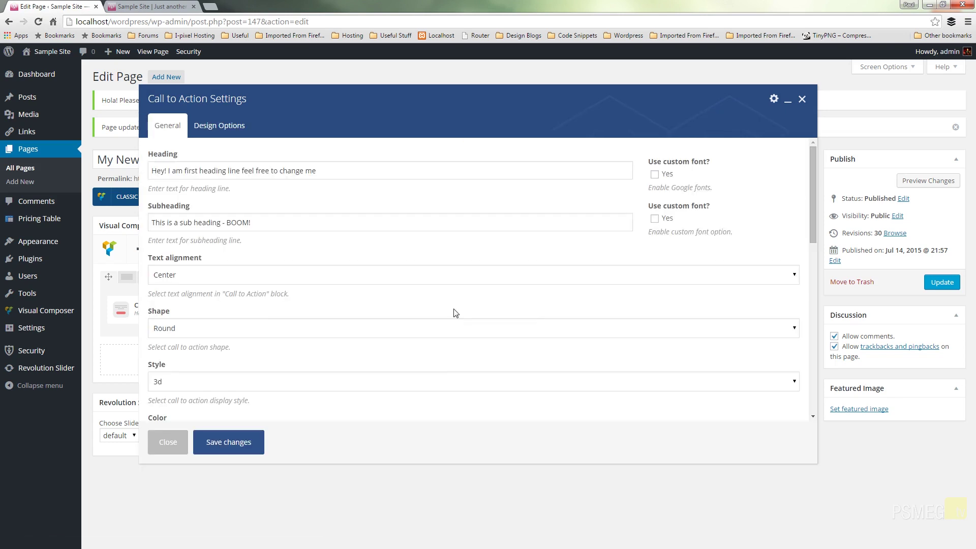
# Change the call to action box shape to Square.
pyautogui.scroll(-2, 399, 295)
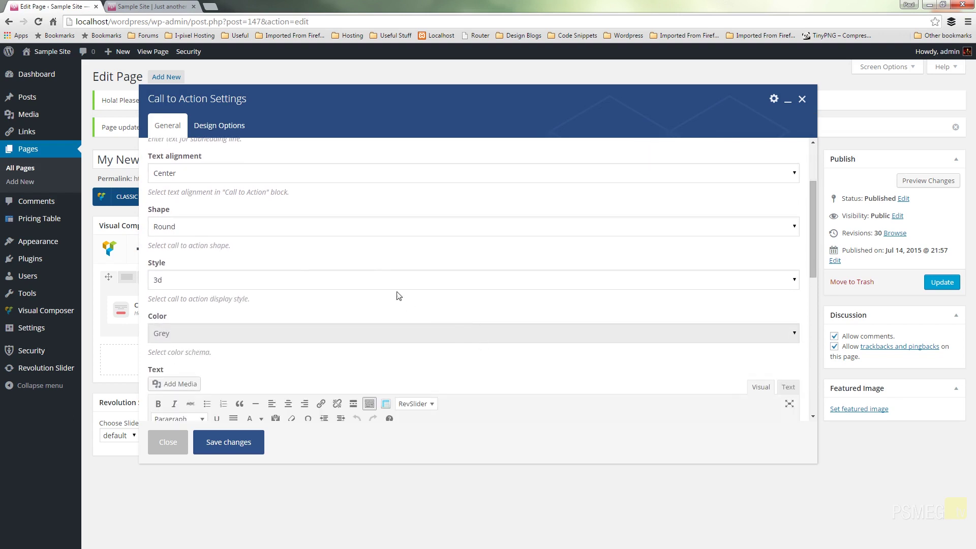
pyautogui.click(288, 227)
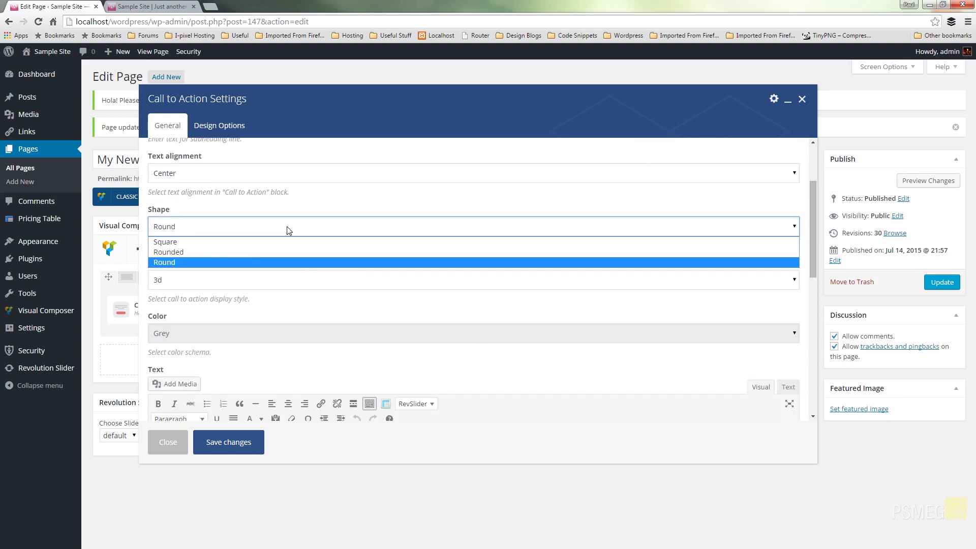
pyautogui.click(248, 242)
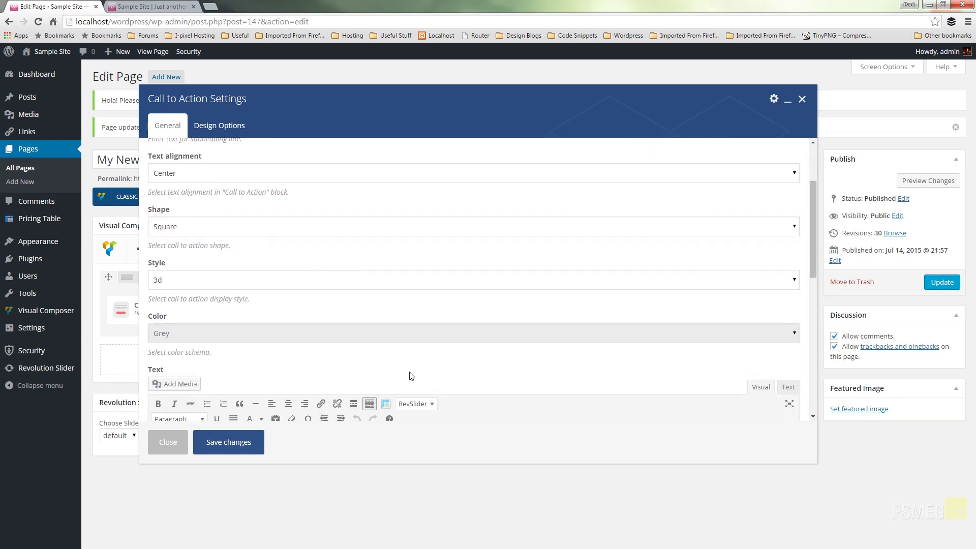
# Set the call to action box width to 100%.
pyautogui.scroll(-6, 411, 376)
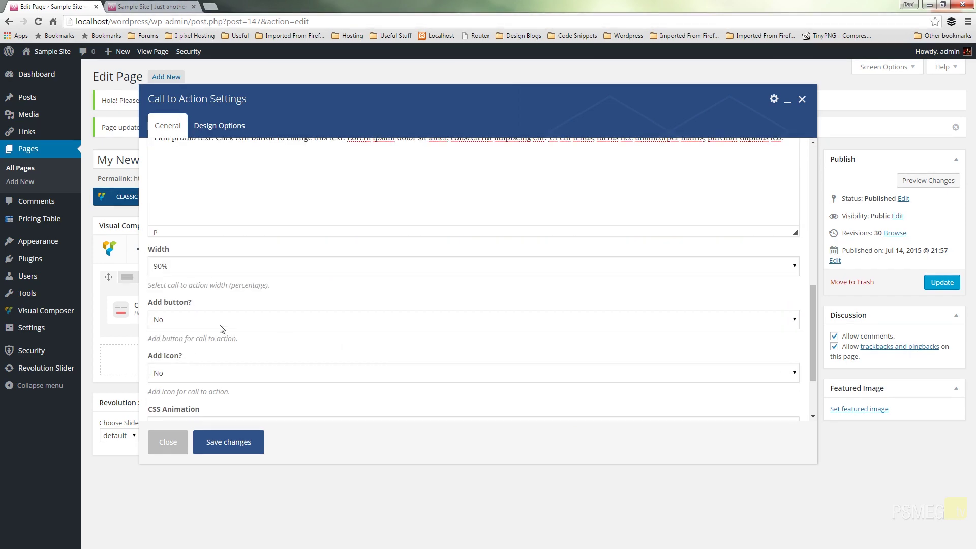
pyautogui.scroll(-3, 320, 343)
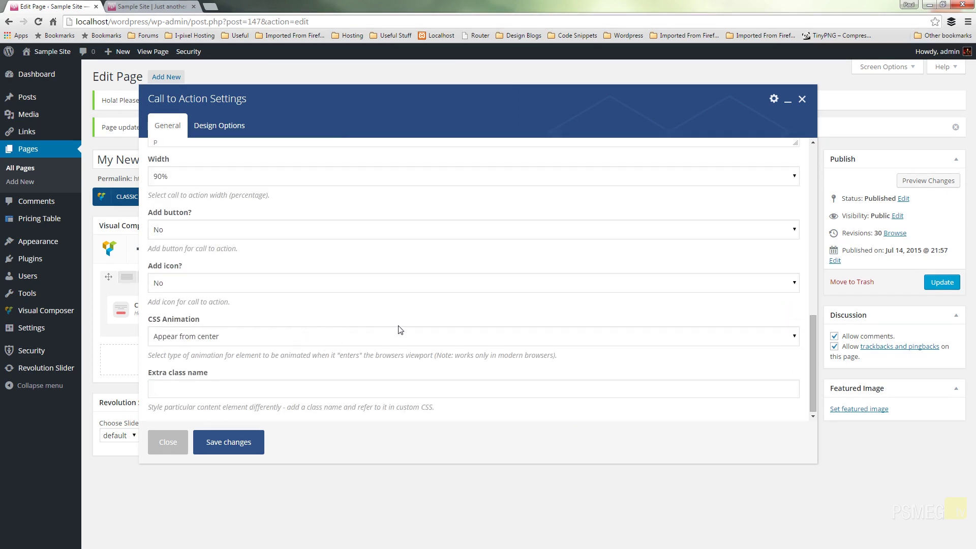
pyautogui.scroll(8, 399, 327)
pyautogui.scroll(-4, 485, 323)
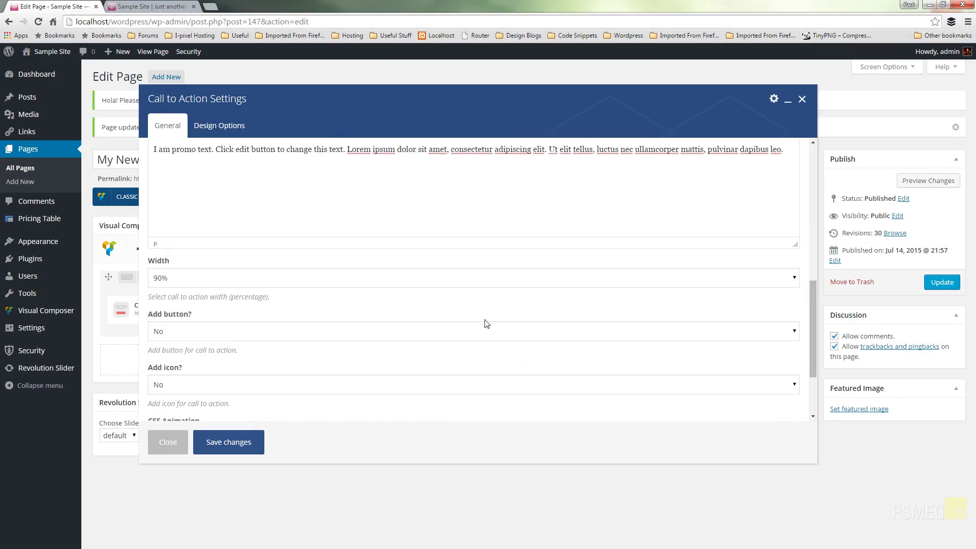
pyautogui.click(263, 282)
pyautogui.click(262, 299)
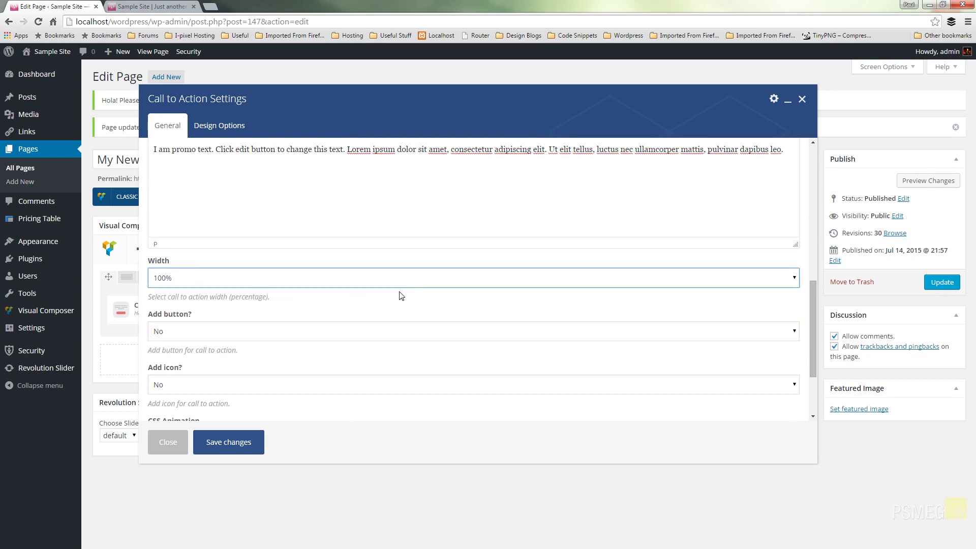
pyautogui.click(431, 255)
pyautogui.scroll(5, 430, 255)
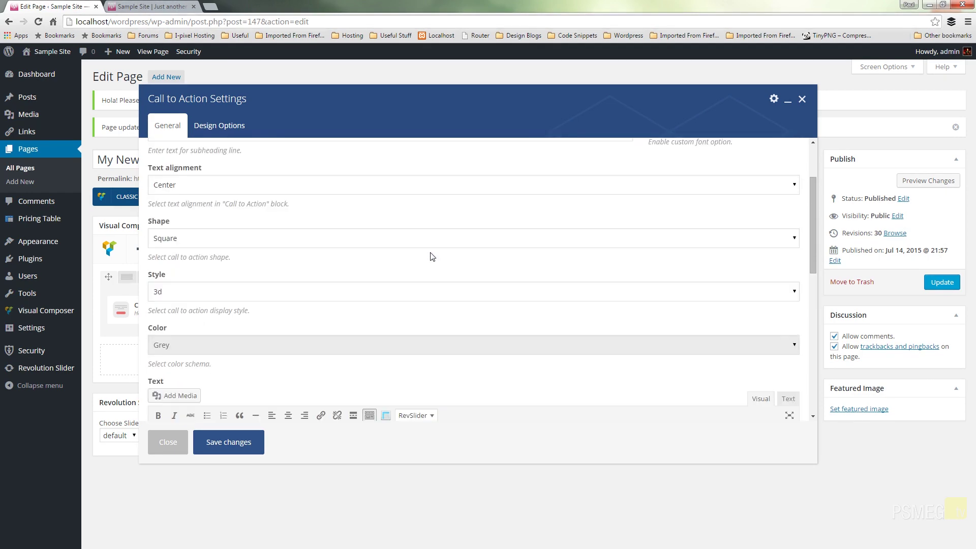
pyautogui.scroll(-5, 431, 259)
pyautogui.scroll(-2, 431, 266)
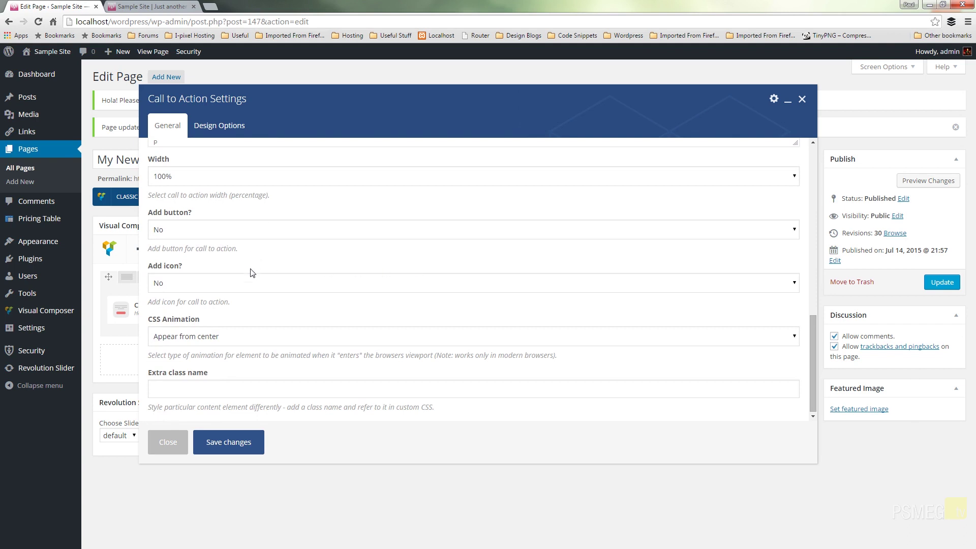
pyautogui.click(242, 284)
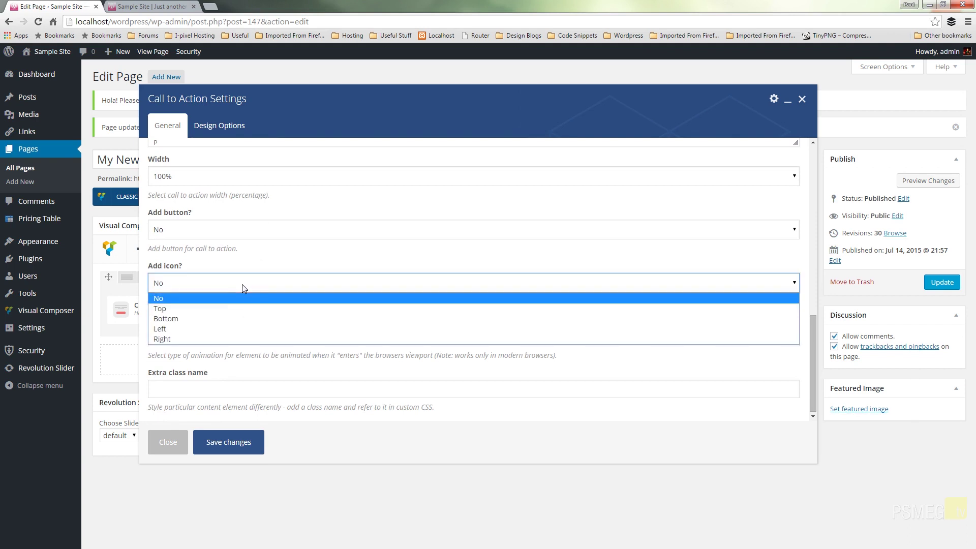
# Place a Font Awesome birthday-cake icon at the top of the call to action.
pyautogui.click(219, 311)
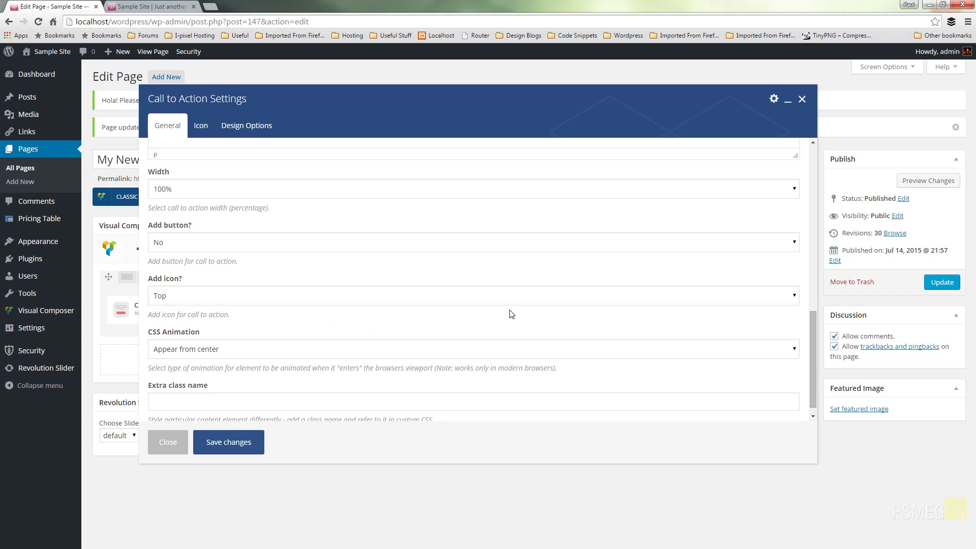
pyautogui.scroll(10, 512, 314)
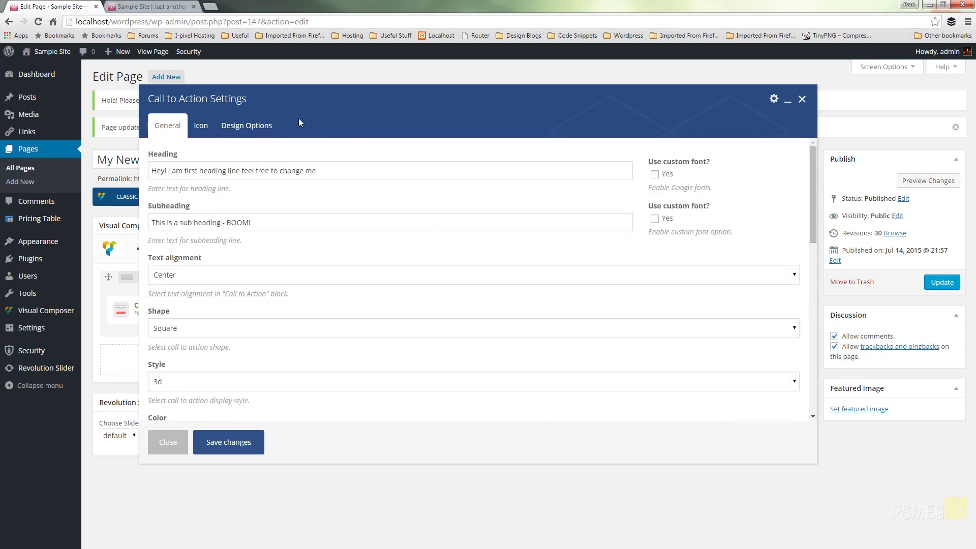
pyautogui.click(207, 134)
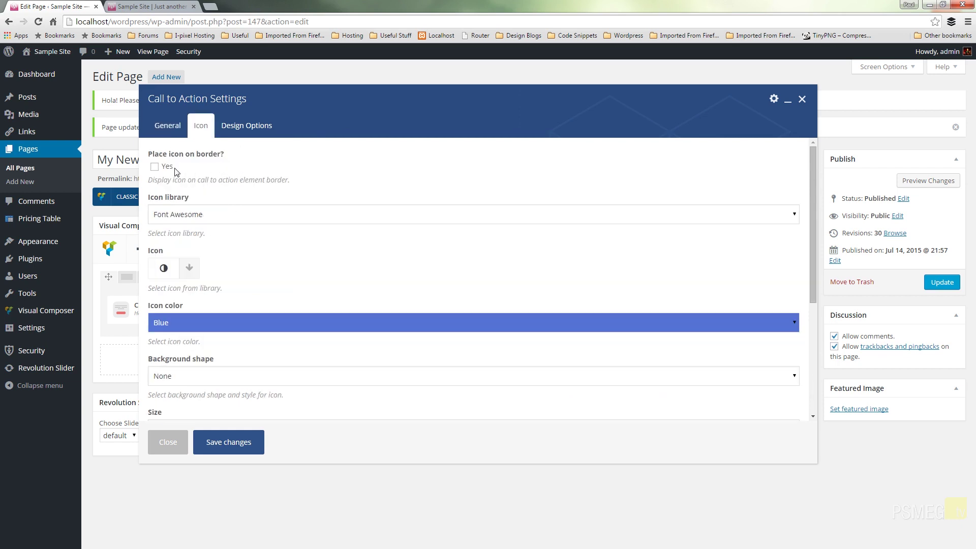
pyautogui.click(239, 218)
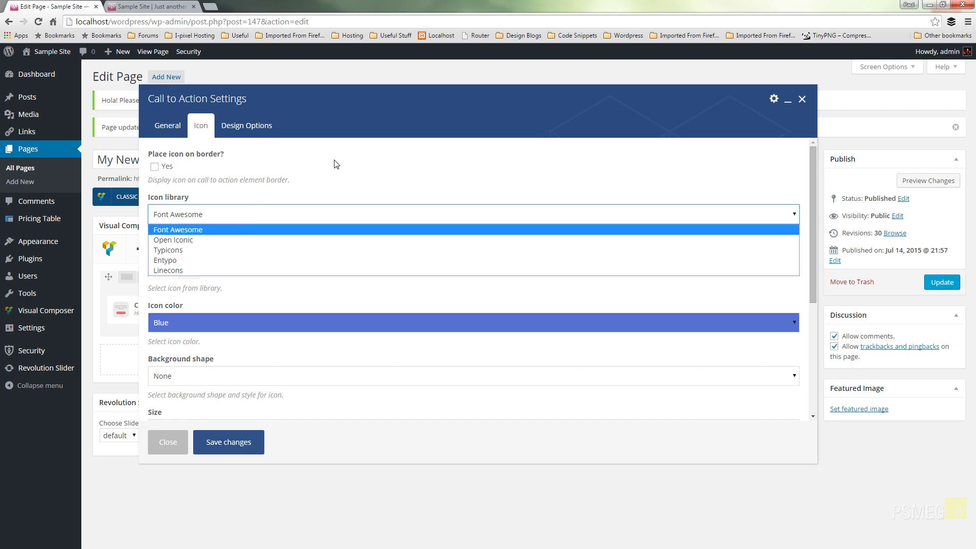
pyautogui.click(349, 170)
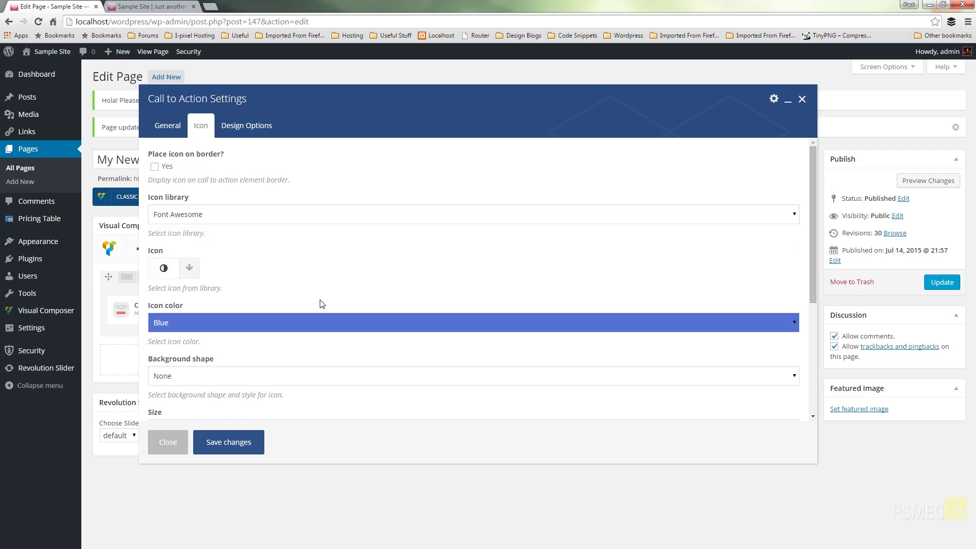
pyautogui.click(190, 270)
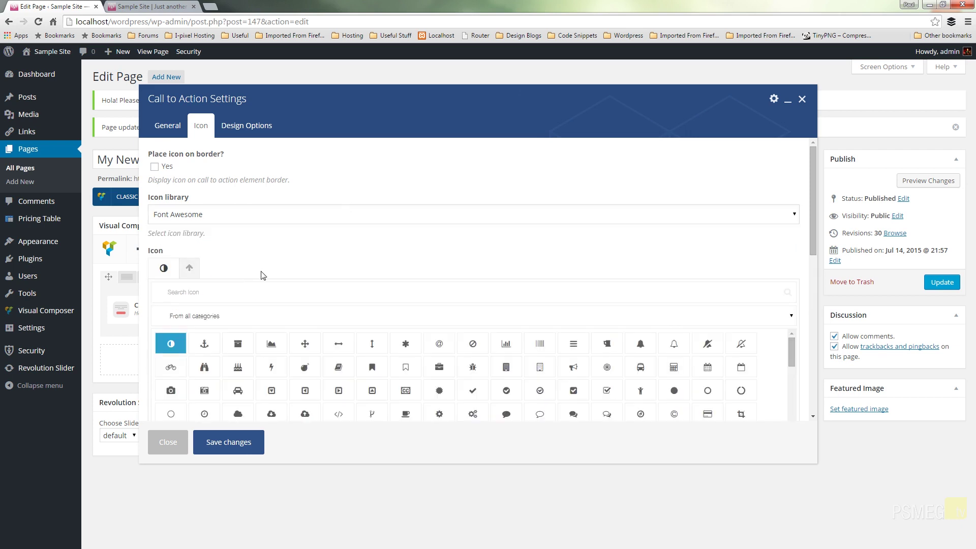
pyautogui.click(244, 370)
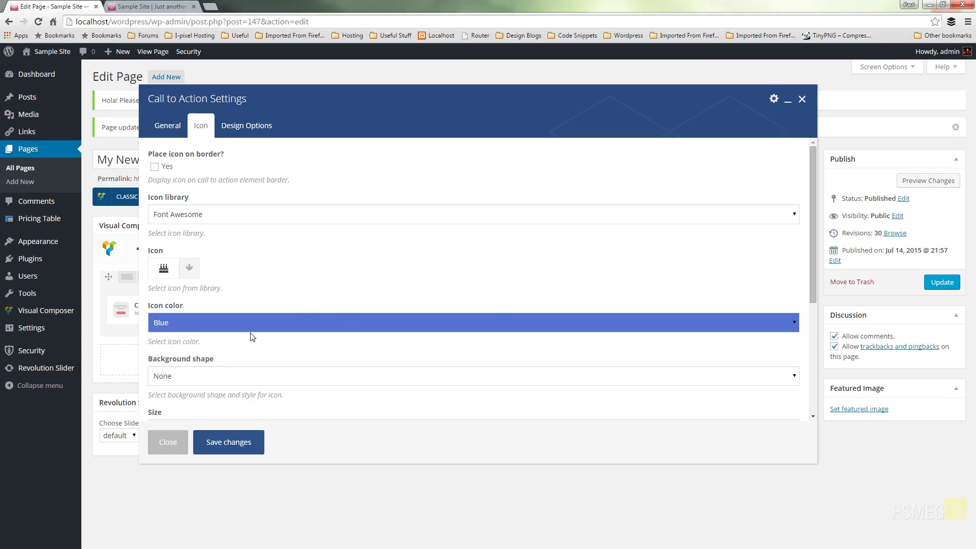
# Make the icon White with a Circle background shape.
pyautogui.click(425, 322)
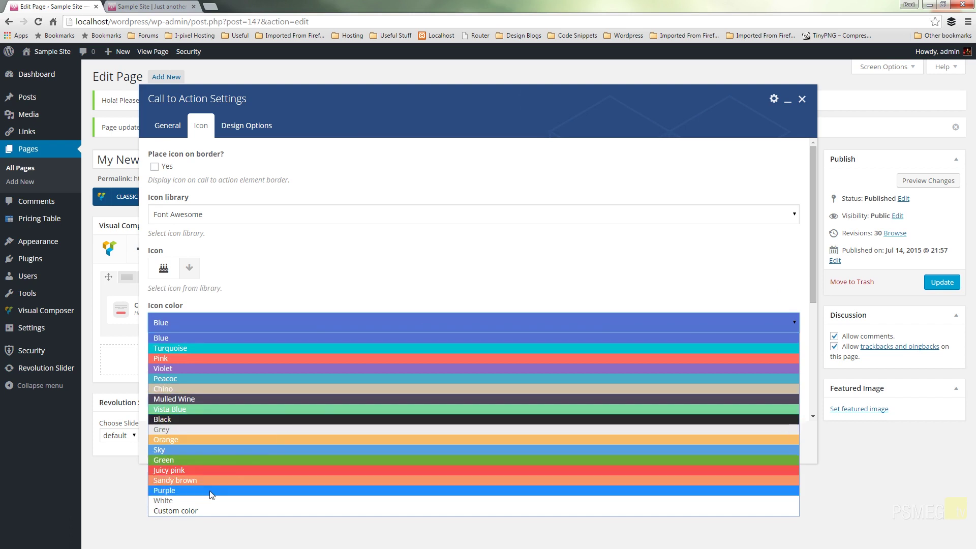
pyautogui.click(197, 500)
pyautogui.scroll(-2, 349, 276)
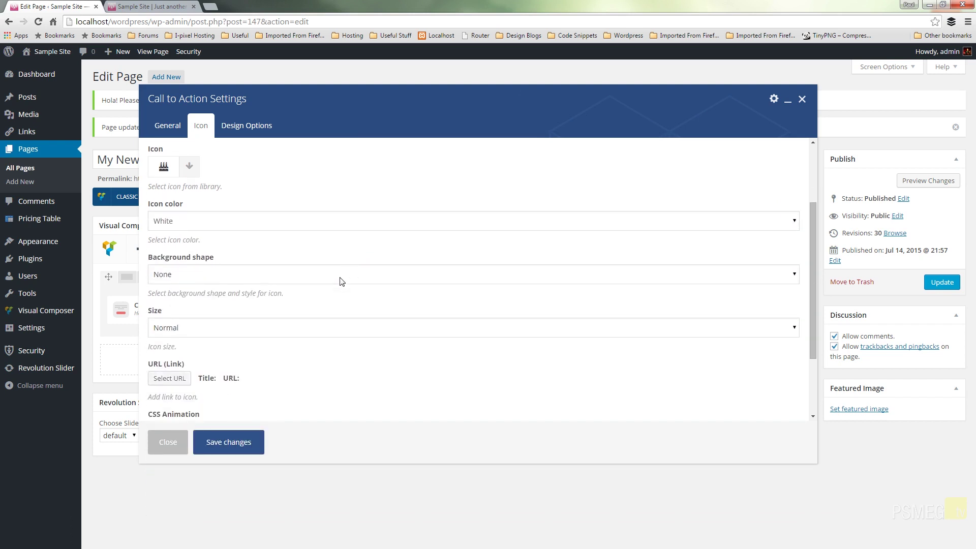
pyautogui.click(254, 274)
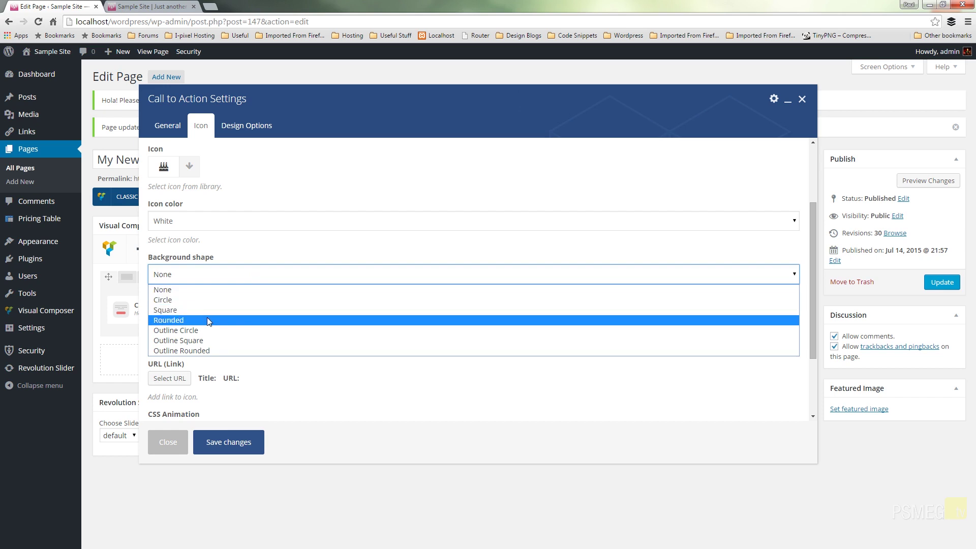
pyautogui.click(187, 304)
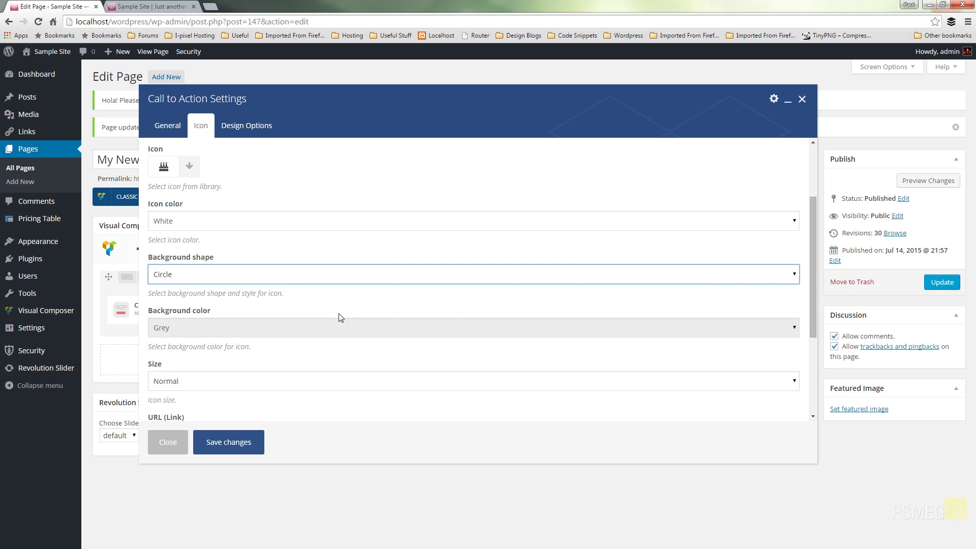
# Set the icon background colour to Blue and the icon size to Extra Large.
pyautogui.click(273, 328)
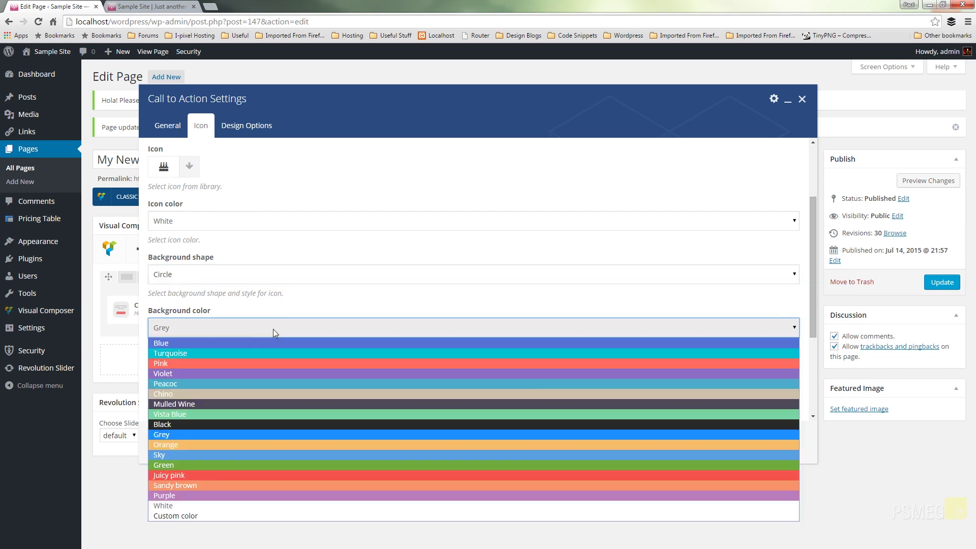
pyautogui.click(245, 342)
pyautogui.scroll(-2, 348, 355)
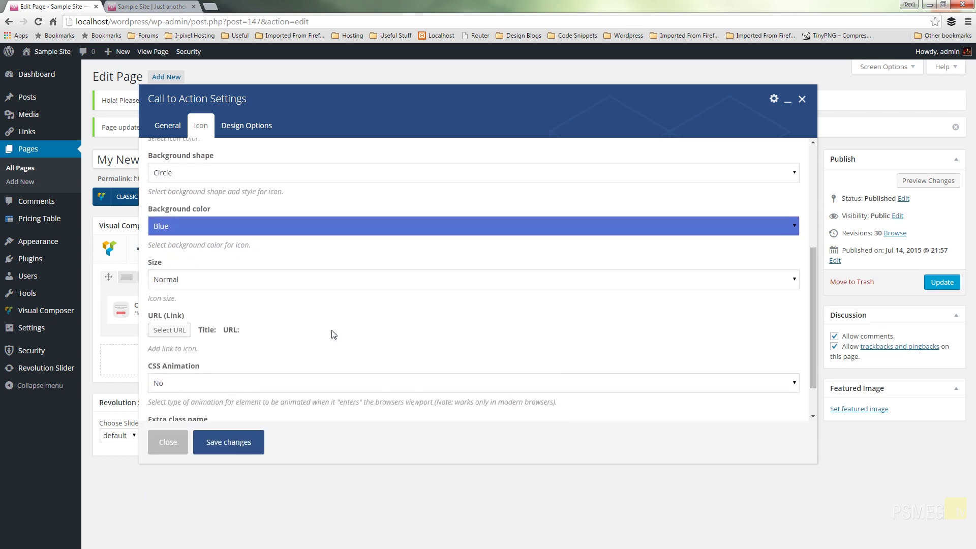
pyautogui.click(265, 279)
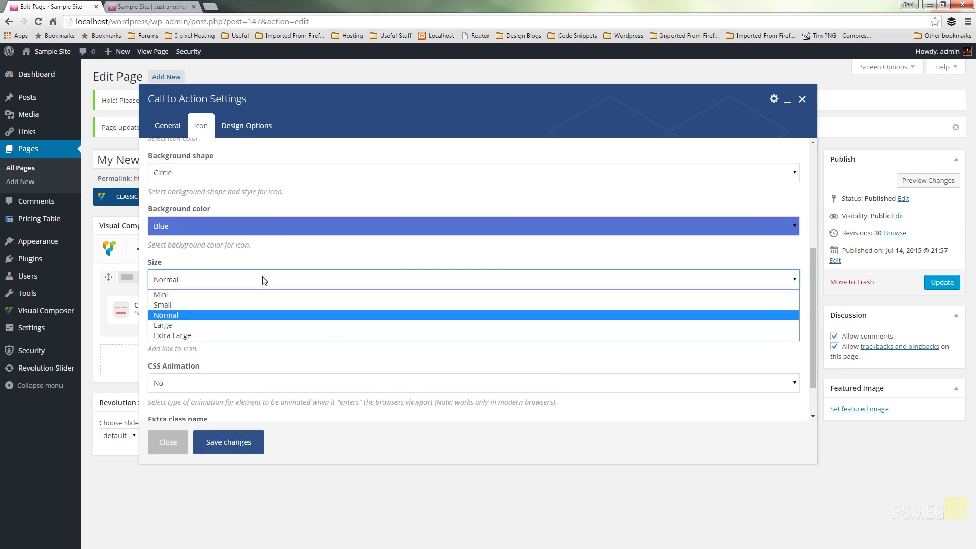
pyautogui.click(195, 334)
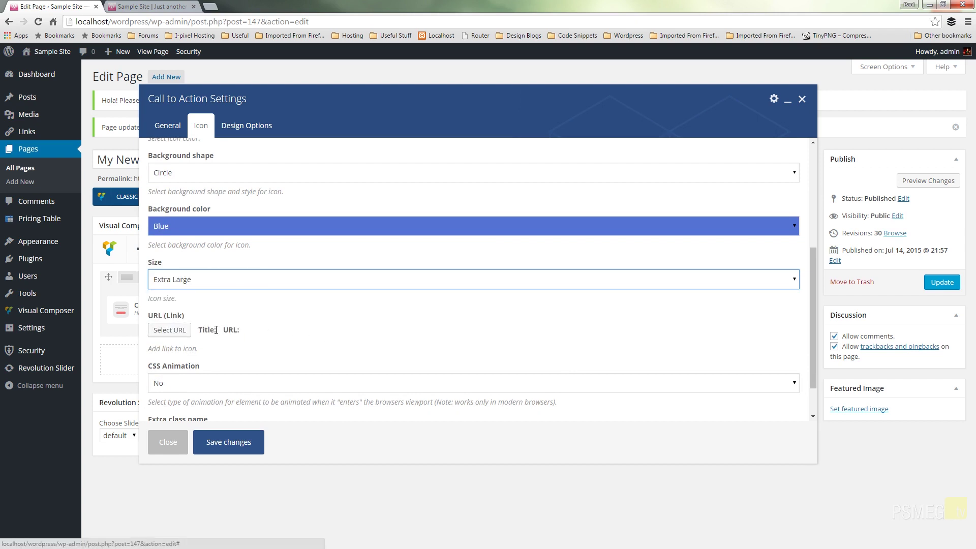
pyautogui.click(350, 333)
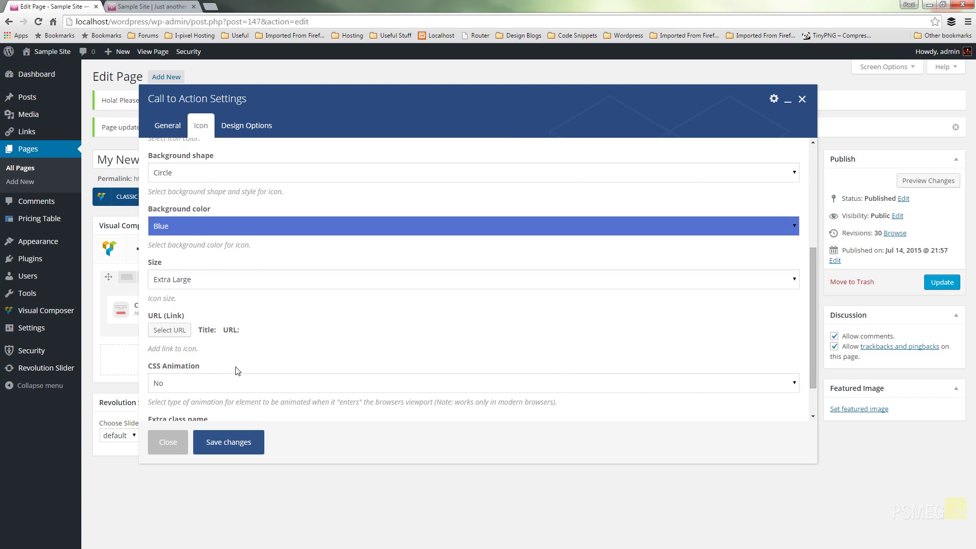
pyautogui.scroll(-1, 326, 330)
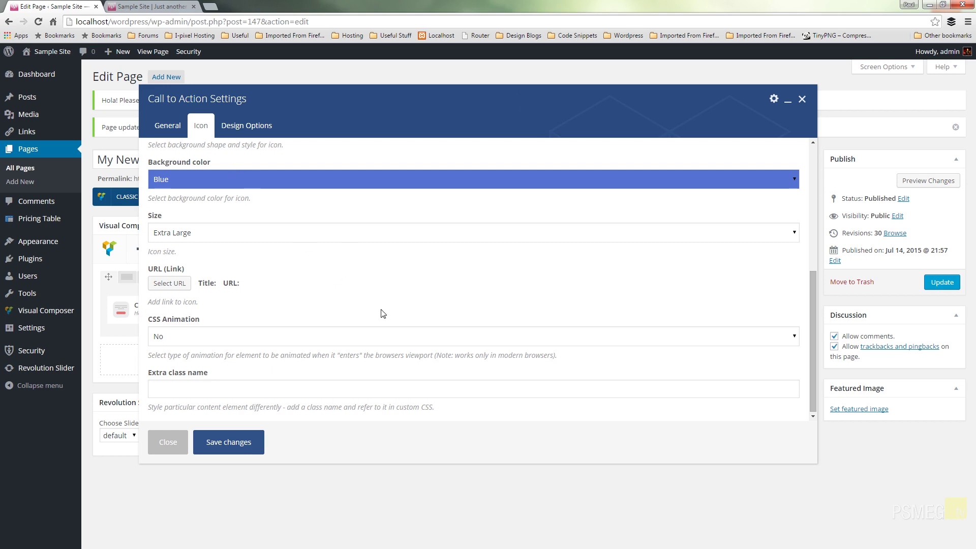
pyautogui.scroll(5, 382, 313)
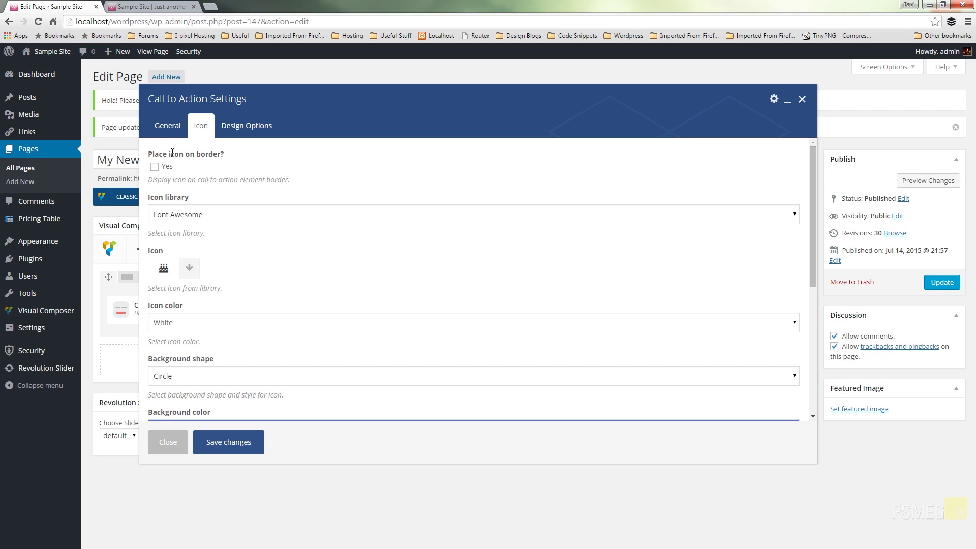
# Change the call to action style to Outline in the General settings.
pyautogui.click(174, 128)
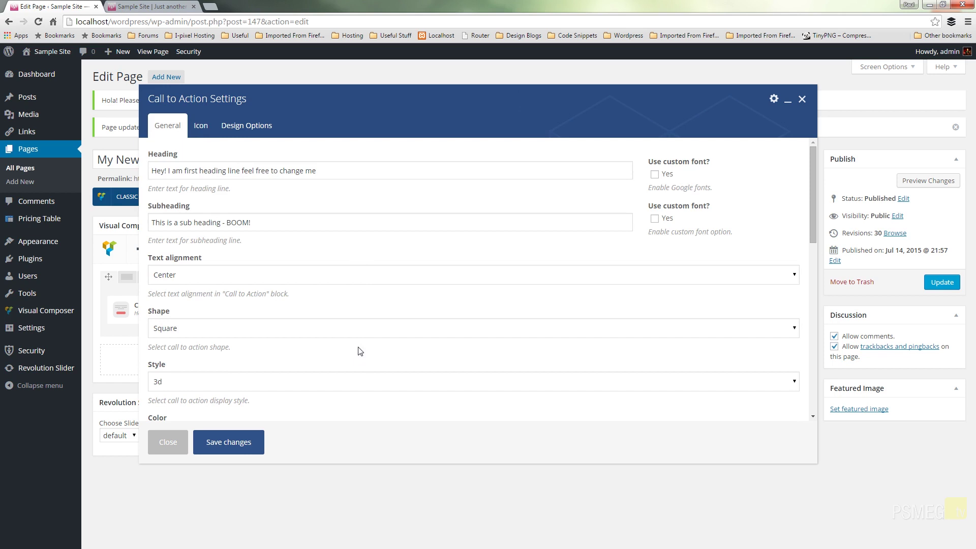
pyautogui.click(357, 382)
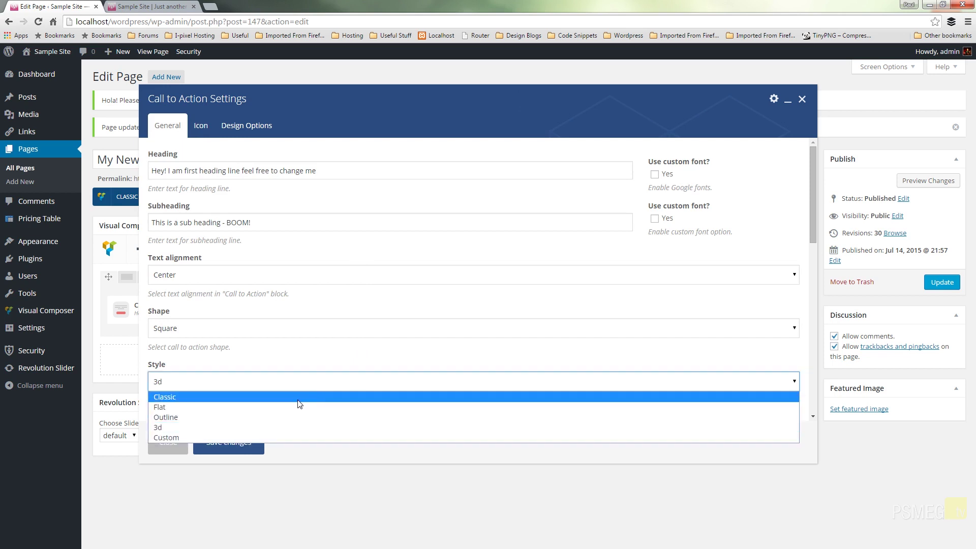
pyautogui.click(240, 418)
pyautogui.click(369, 354)
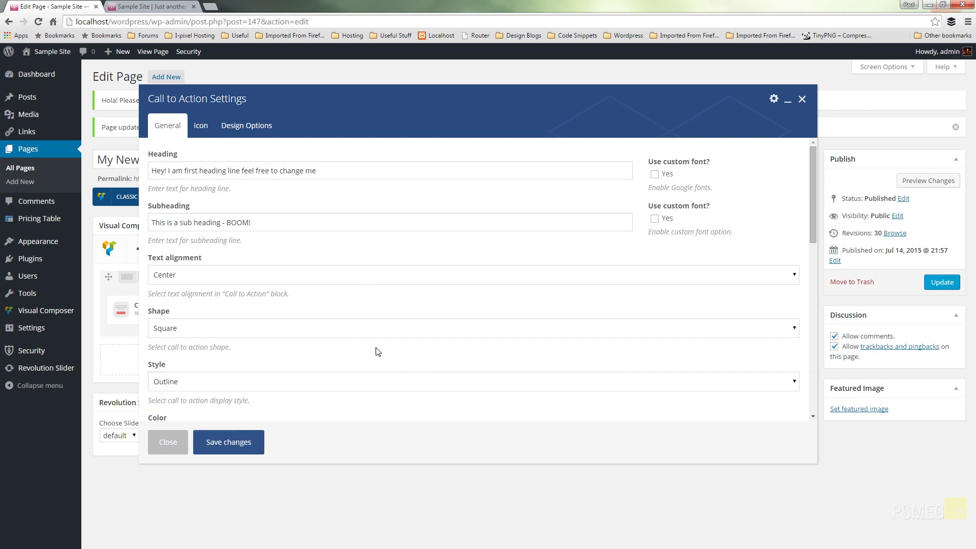
# Save the Call to Action settings and update My New Page.
pyautogui.scroll(-2, 373, 352)
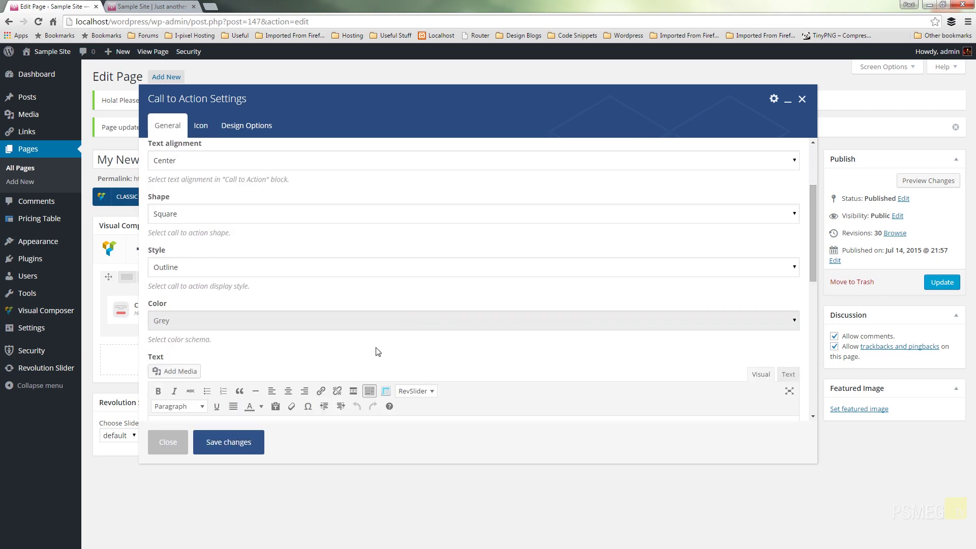
pyautogui.click(235, 446)
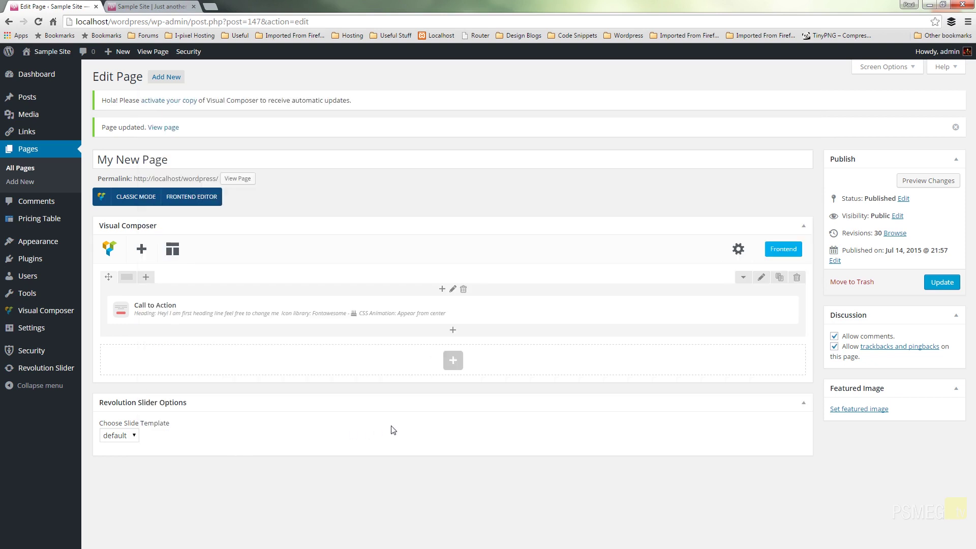
pyautogui.click(941, 282)
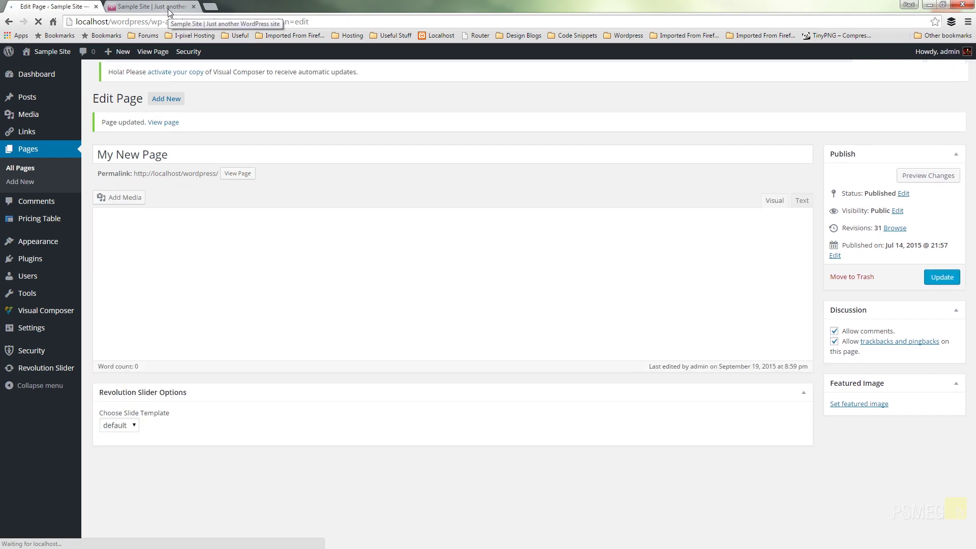
pyautogui.click(168, 8)
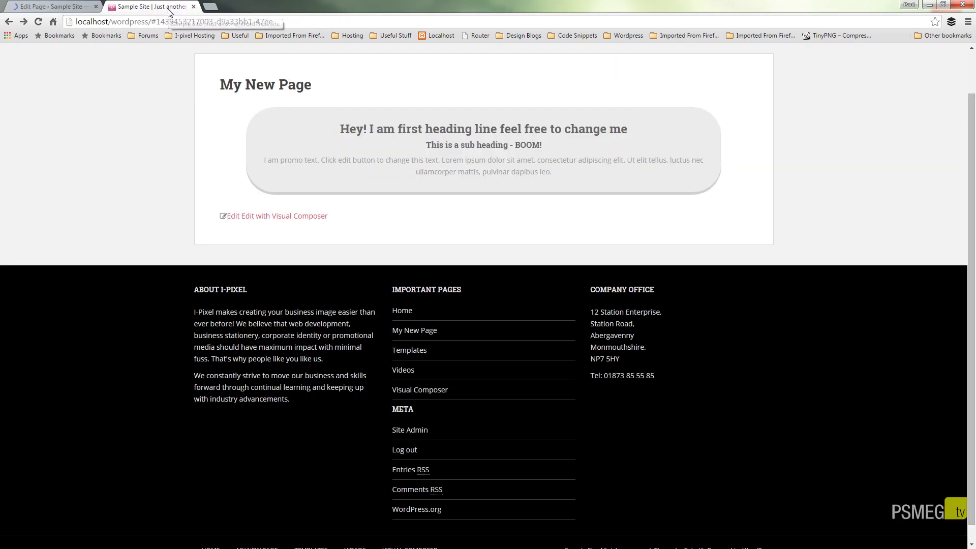
pyautogui.click(38, 22)
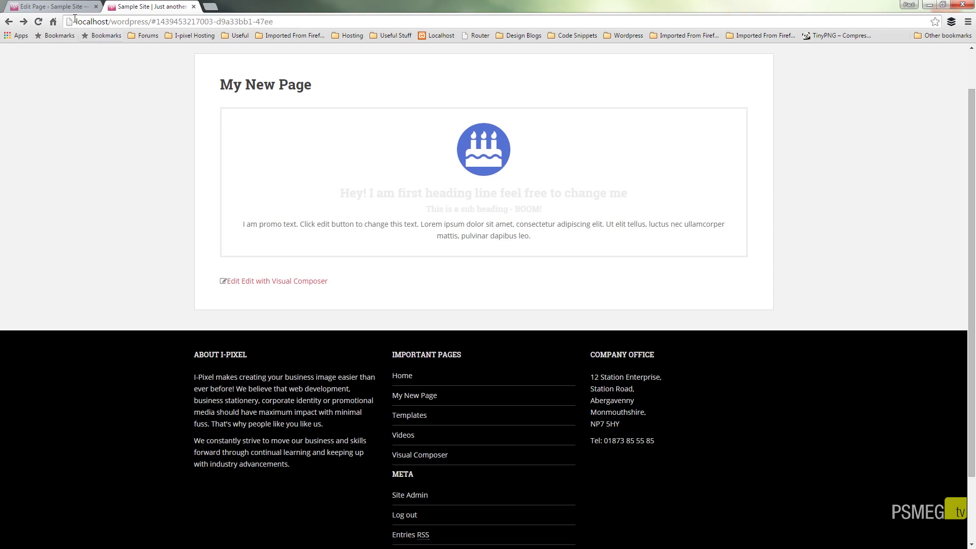
pyautogui.click(53, 6)
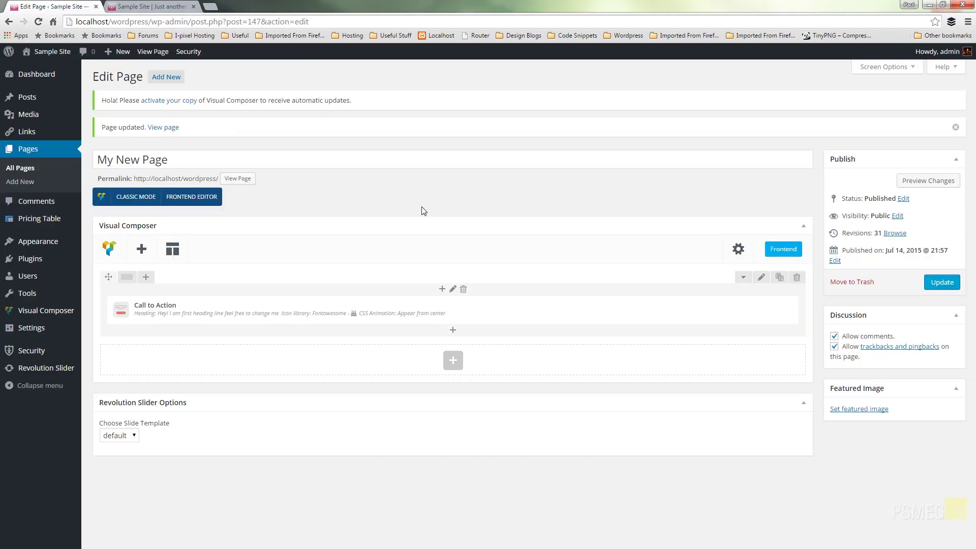
# Reopen the Call to Action settings and enable a custom font for the heading.
pyautogui.click(466, 311)
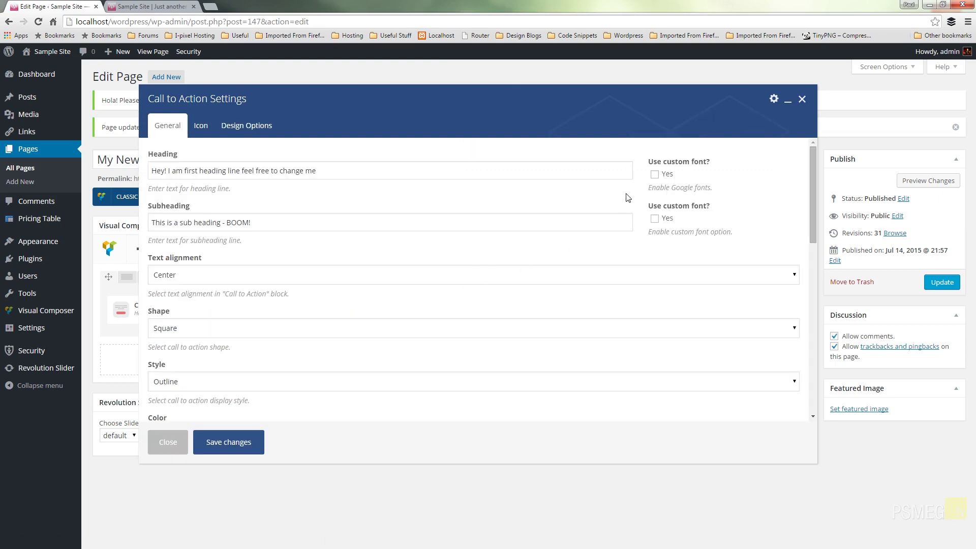
pyautogui.click(655, 175)
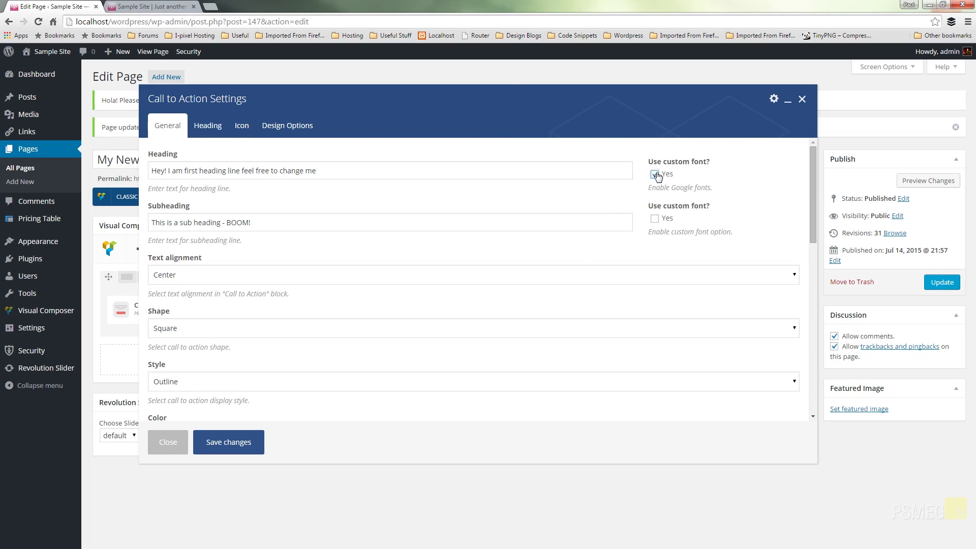
pyautogui.click(211, 130)
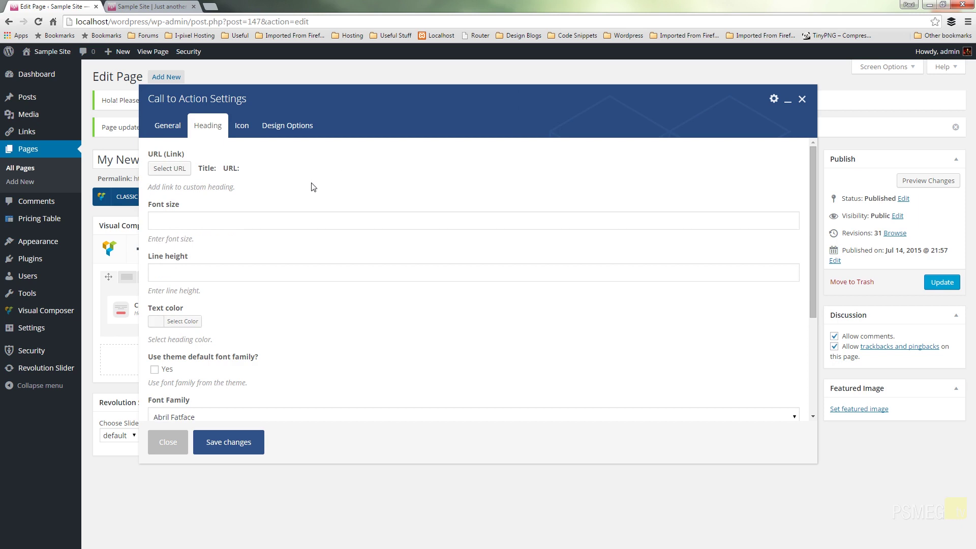
pyautogui.click(198, 220)
pyautogui.click(185, 273)
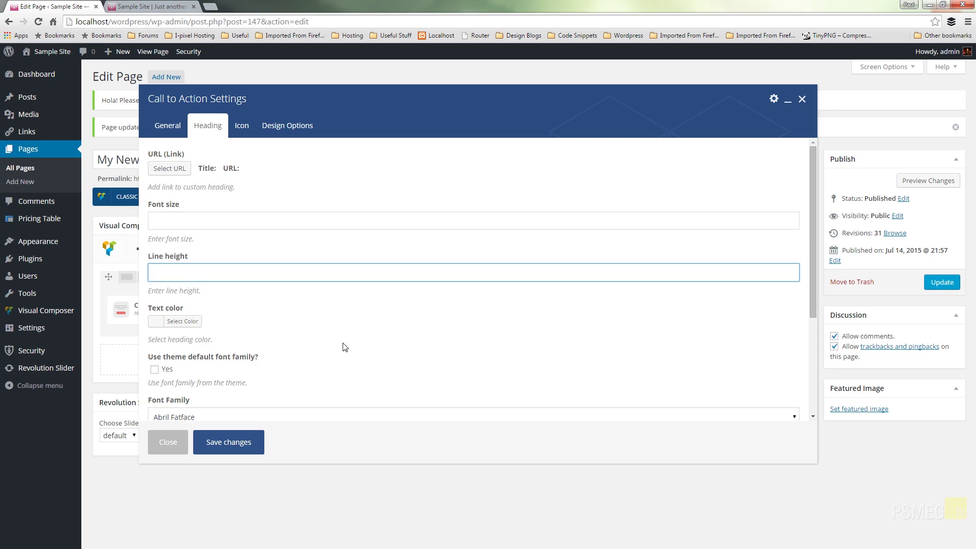
pyautogui.scroll(-2, 343, 347)
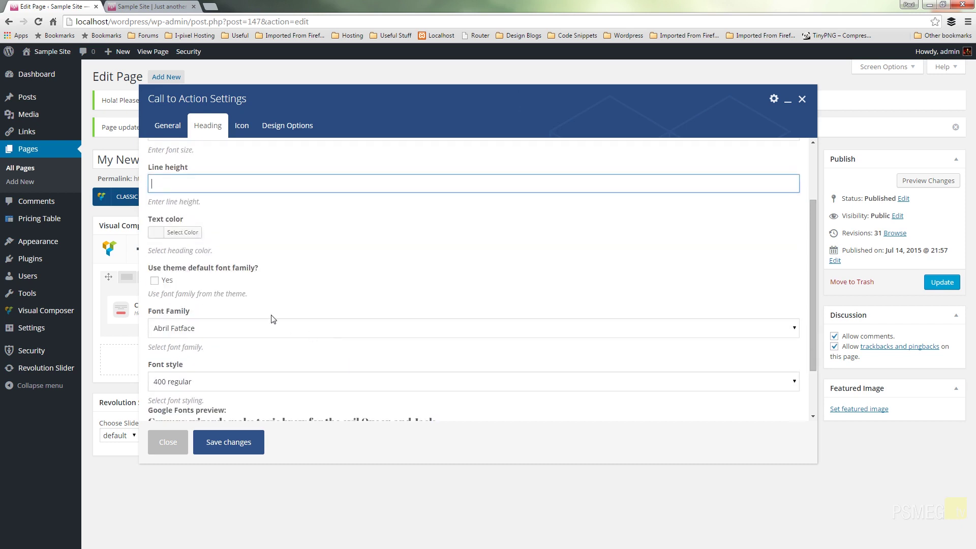
pyautogui.click(340, 274)
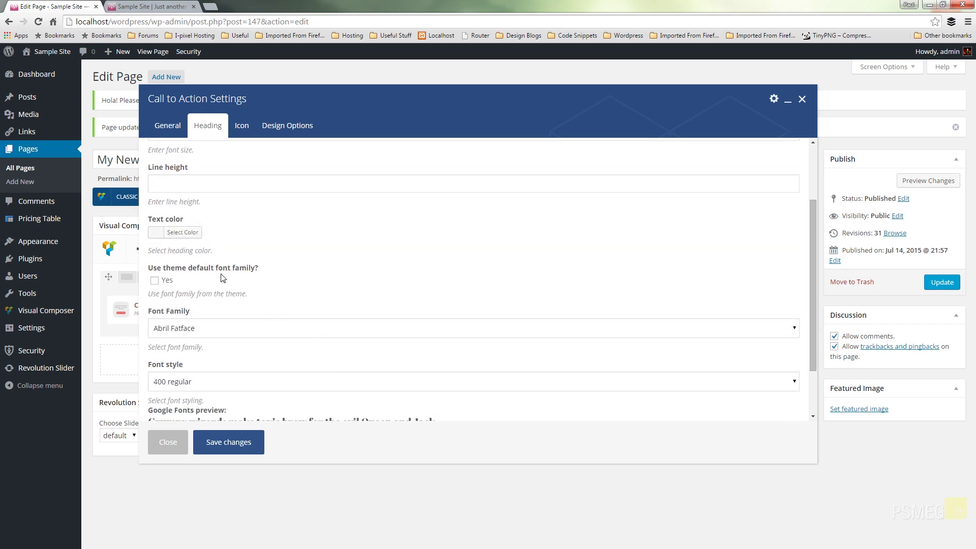
pyautogui.scroll(-2, 367, 273)
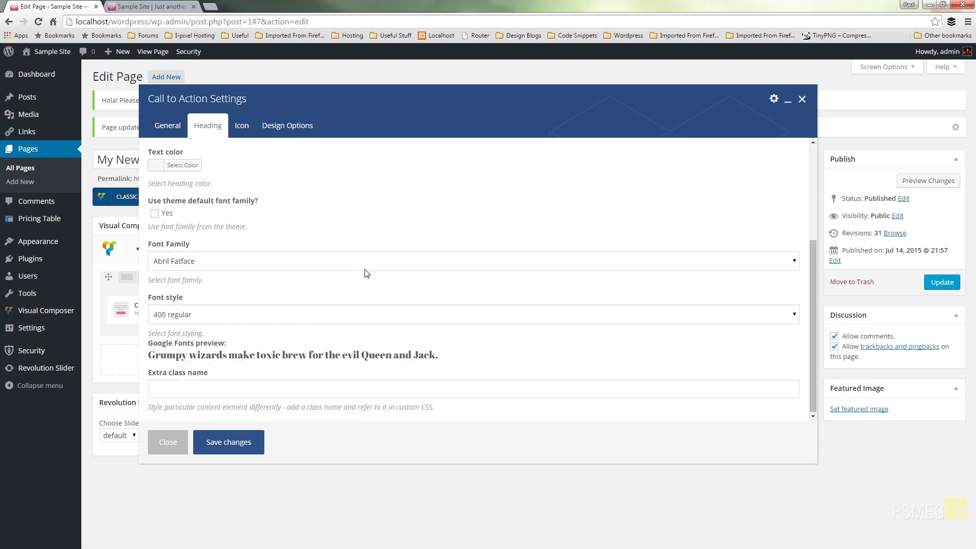
# Set the heading font to Raleway with the 700 bold regular style.
pyautogui.click(286, 266)
pyautogui.scroll(-10, 397, 305)
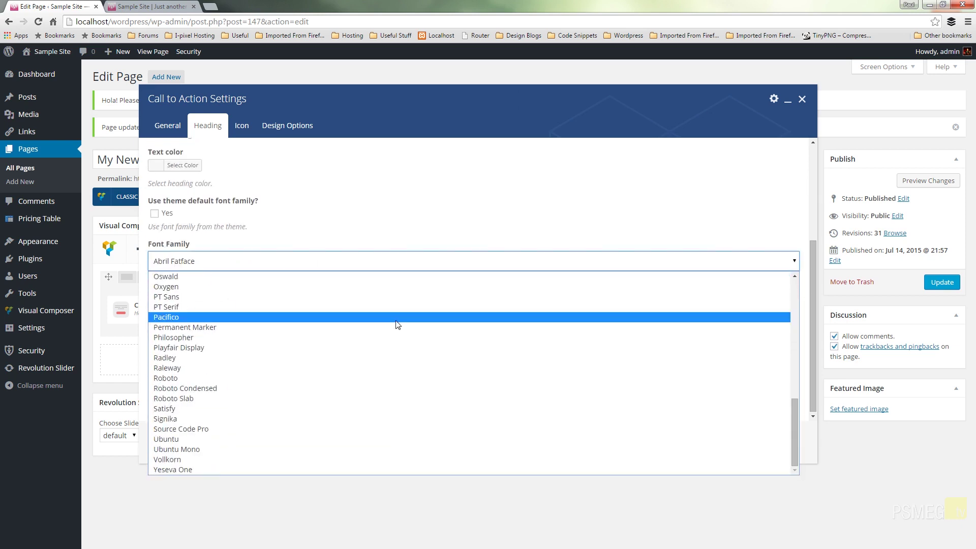
pyautogui.click(249, 368)
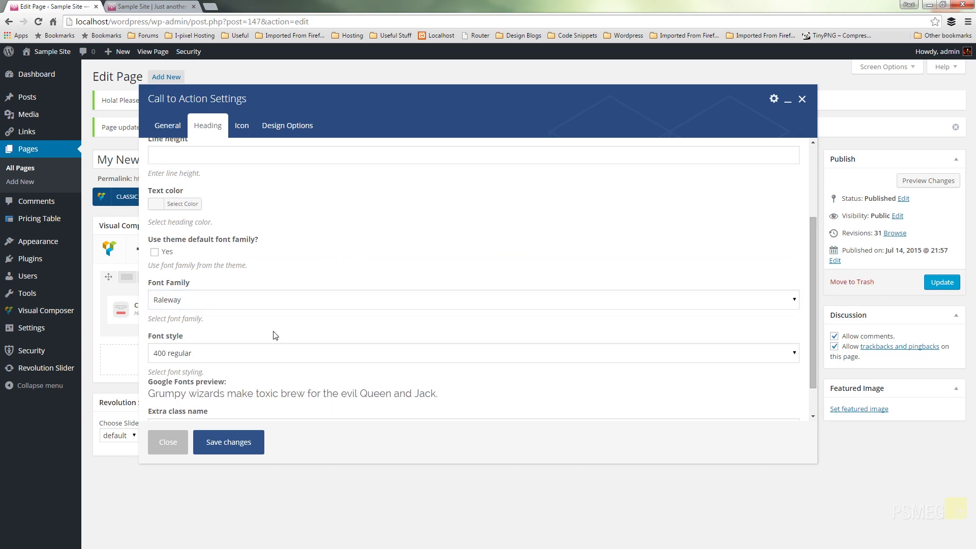
pyautogui.click(317, 357)
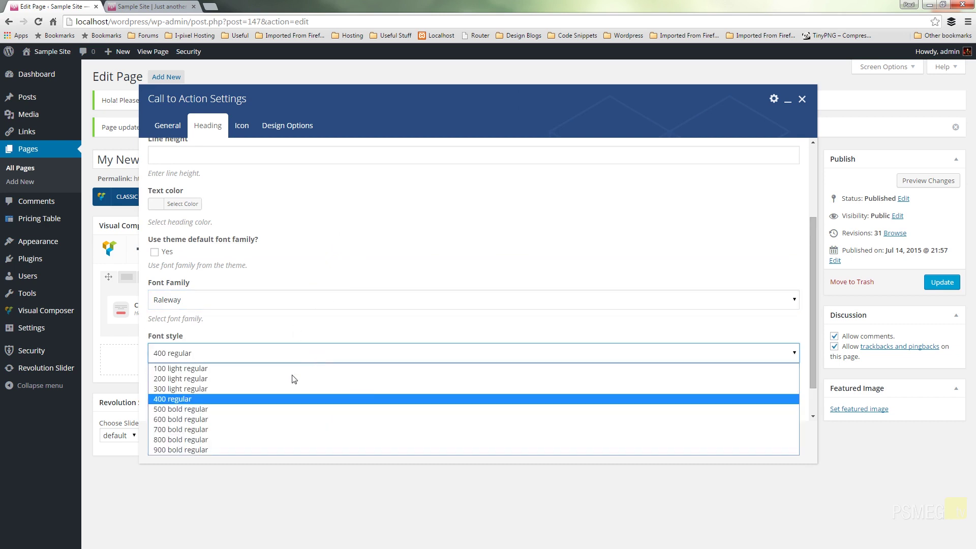
pyautogui.click(219, 430)
pyautogui.scroll(-1, 433, 254)
pyautogui.scroll(3, 432, 255)
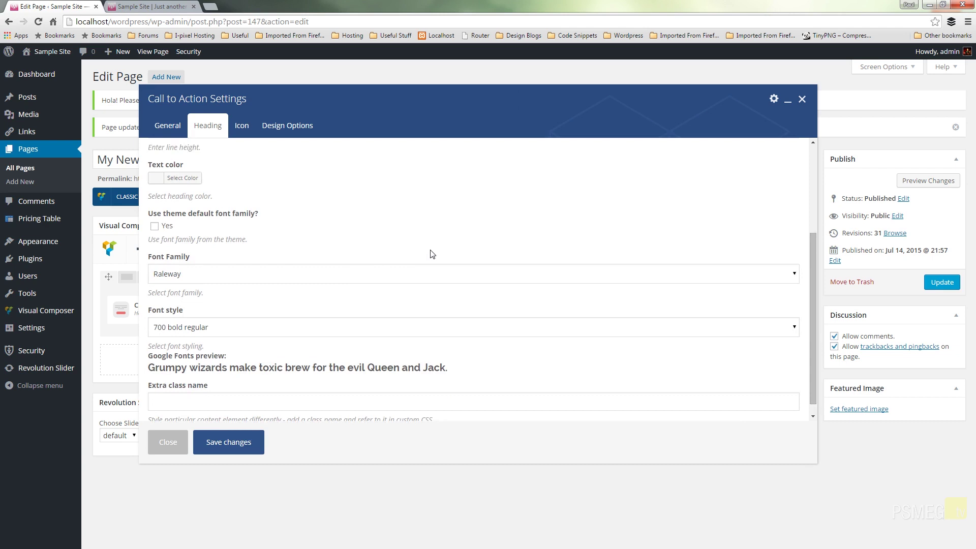
# Give the Call to Action heading a 72px font size and blue text colour.
pyautogui.click(217, 229)
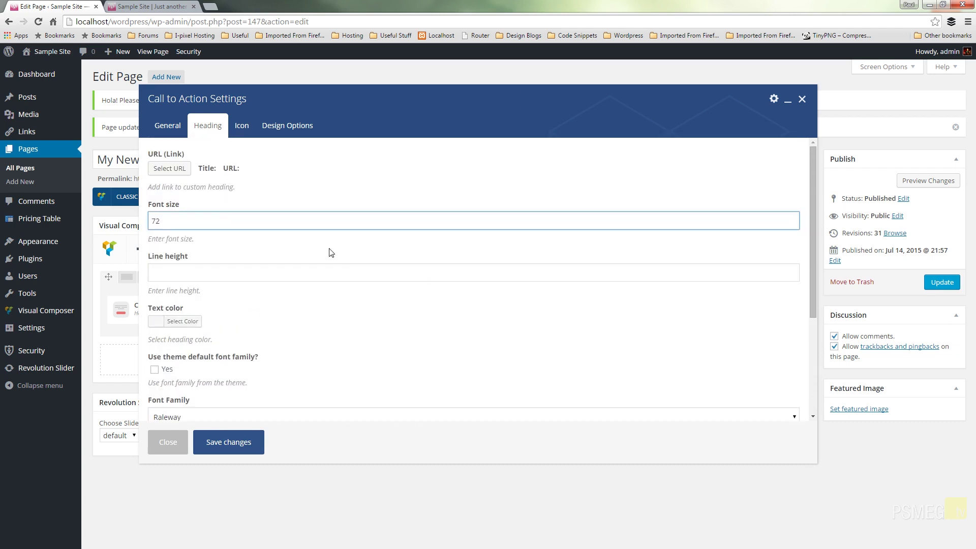
pyautogui.write('72px')
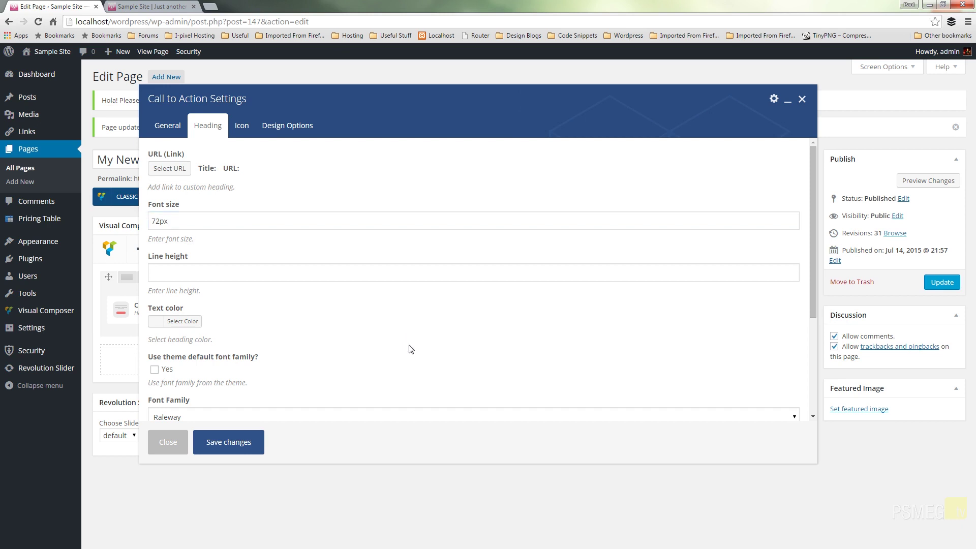
pyautogui.scroll(-3, 410, 344)
pyautogui.scroll(3, 376, 237)
pyautogui.click(206, 322)
pyautogui.scroll(-2, 314, 347)
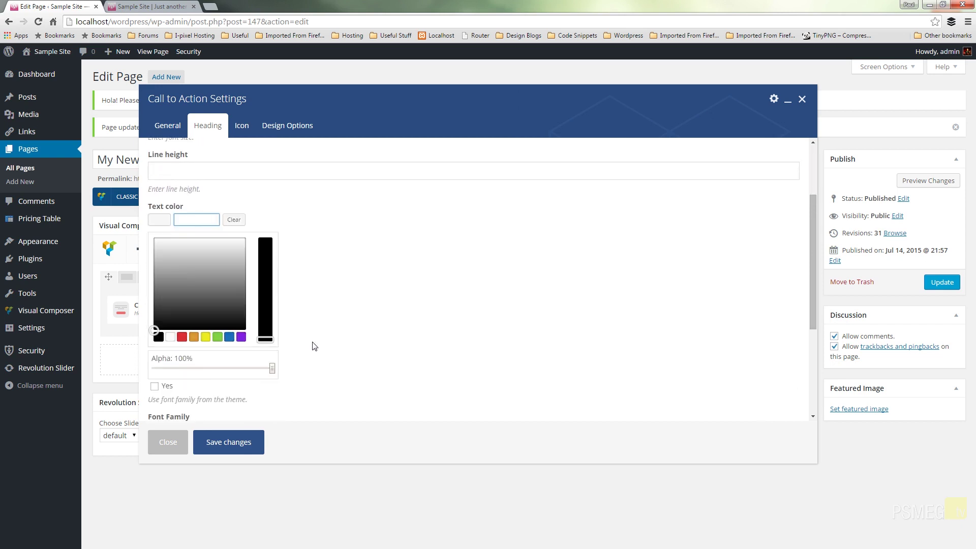
pyautogui.click(229, 337)
pyautogui.click(345, 329)
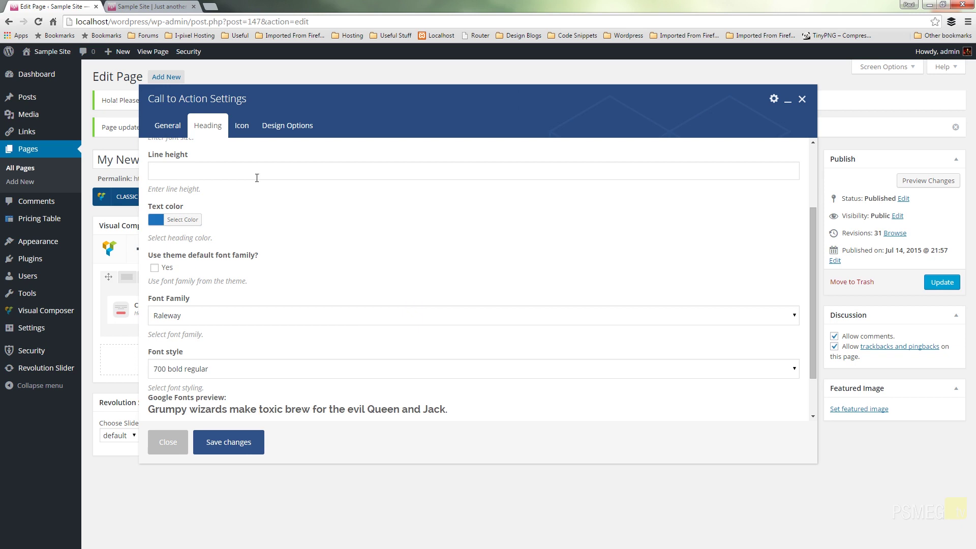
# Enable a custom font for the subheading and set its font family to Raleway.
pyautogui.click(177, 132)
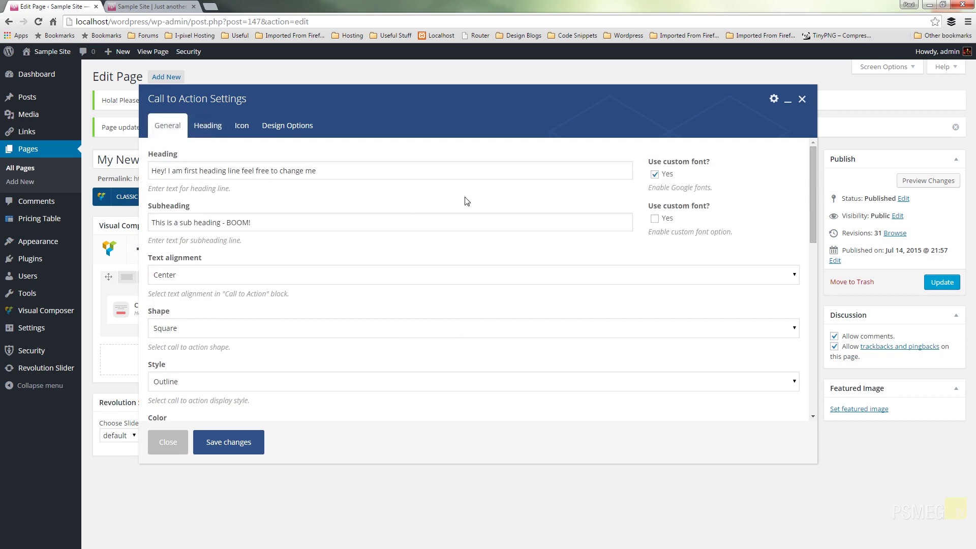
pyautogui.click(655, 218)
pyautogui.click(255, 127)
pyautogui.scroll(-2, 325, 246)
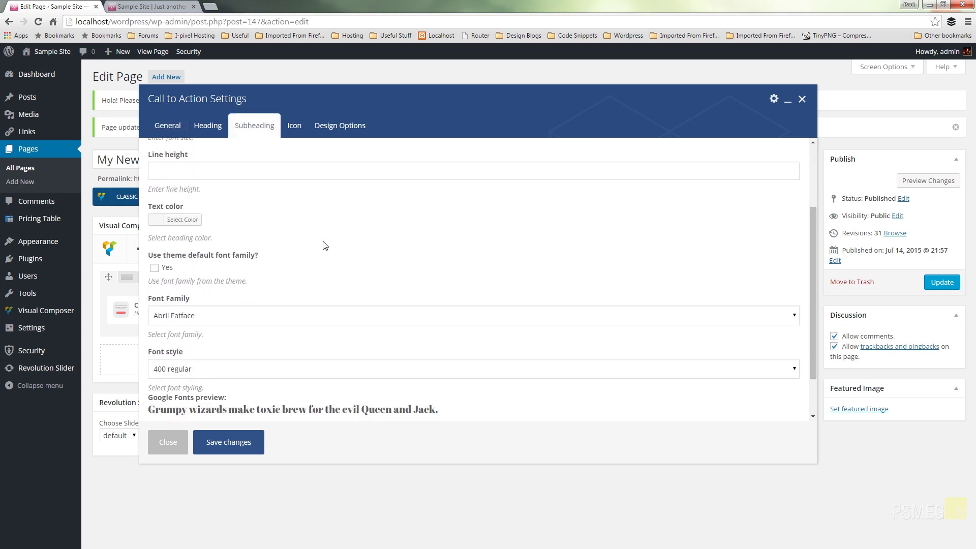
pyautogui.click(272, 319)
pyautogui.scroll(-8, 302, 421)
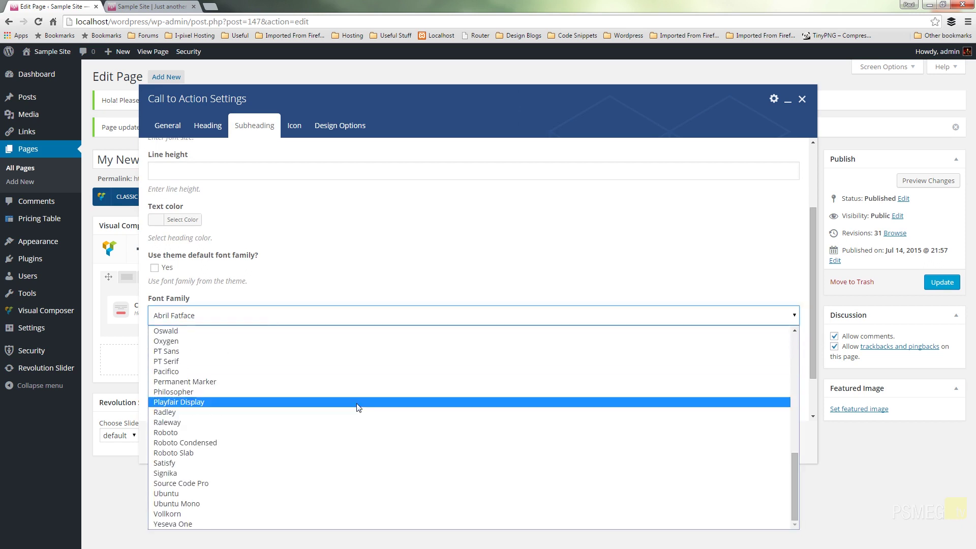
pyautogui.click(297, 422)
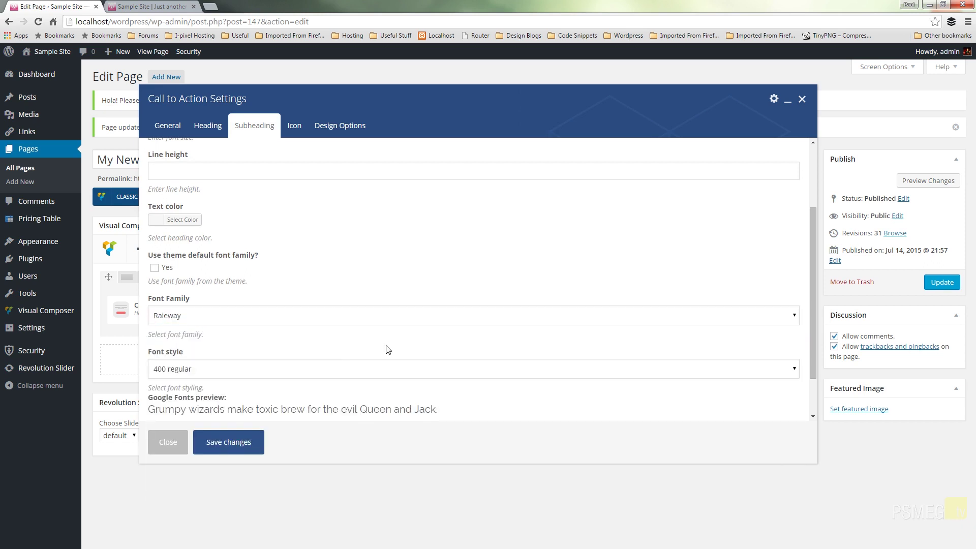
# Make the subheading text colour blue.
pyautogui.click(182, 221)
pyautogui.click(229, 337)
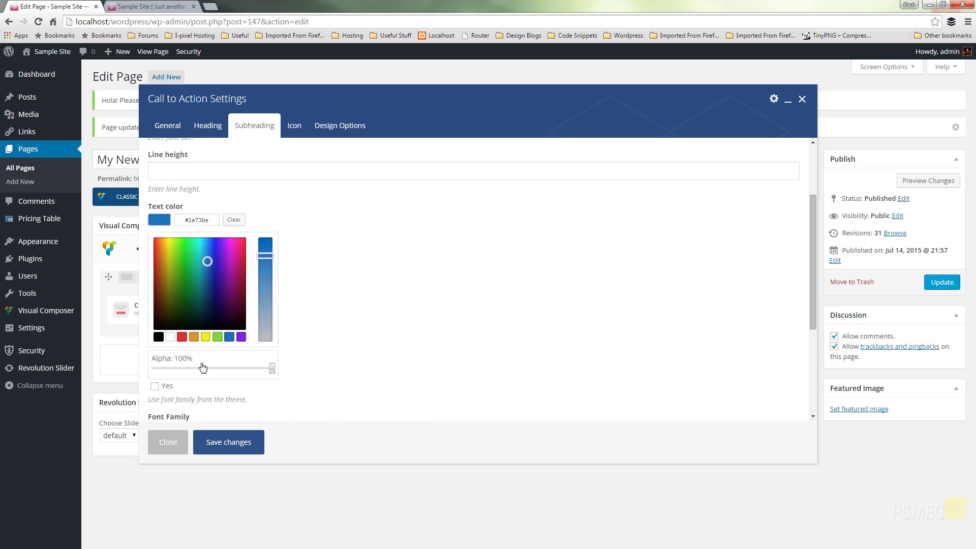
pyautogui.click(379, 334)
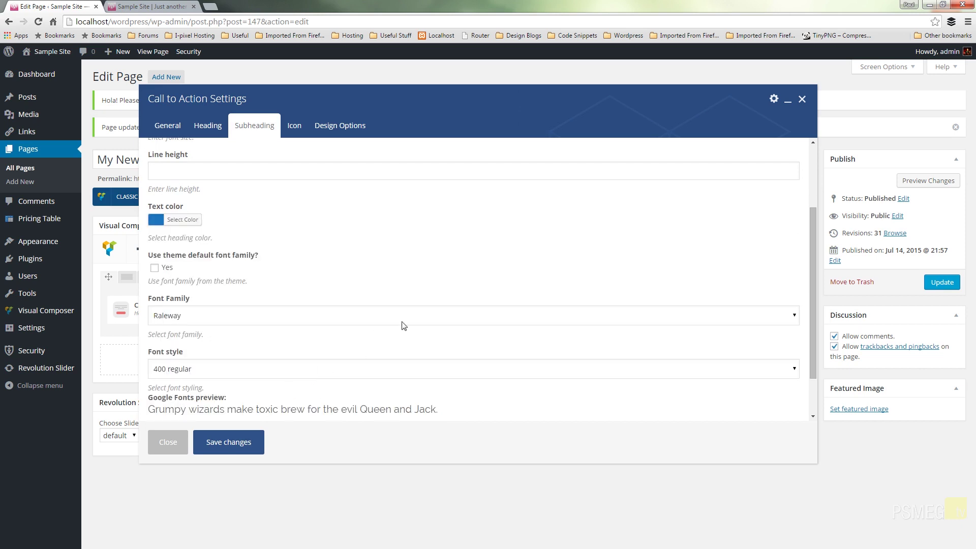
pyautogui.scroll(-1, 436, 305)
pyautogui.scroll(3, 435, 305)
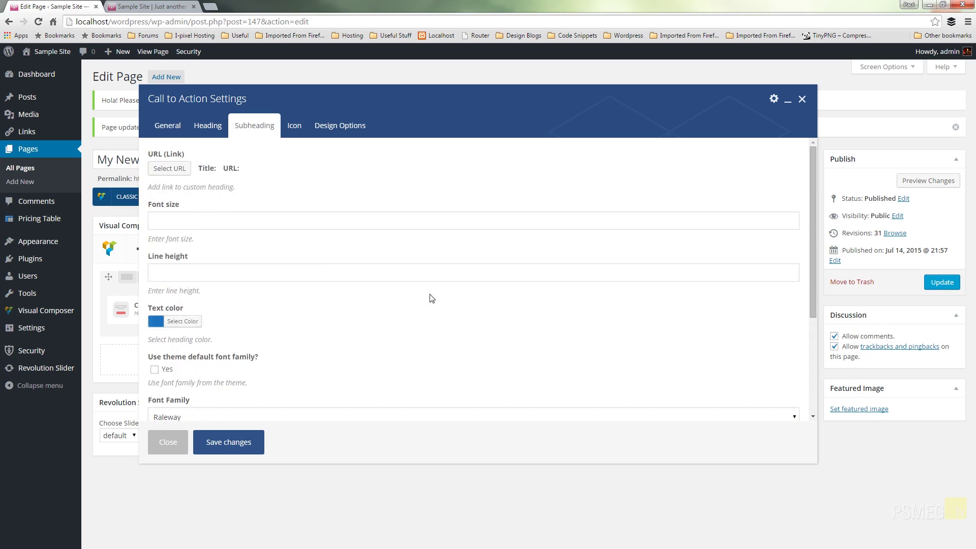
# Change the Call to Action style from Outline to Classic, keeping the Grey colour scheme.
pyautogui.click(168, 125)
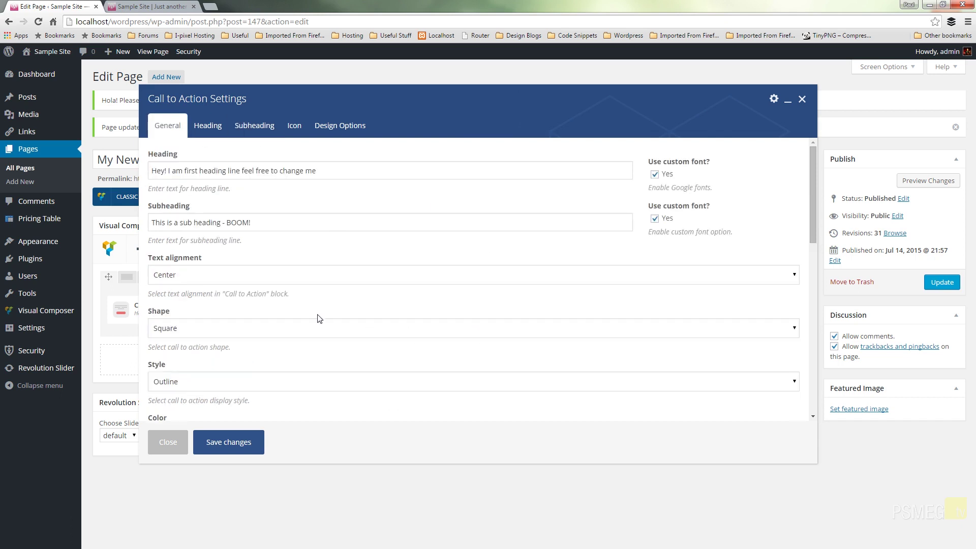
pyautogui.click(275, 385)
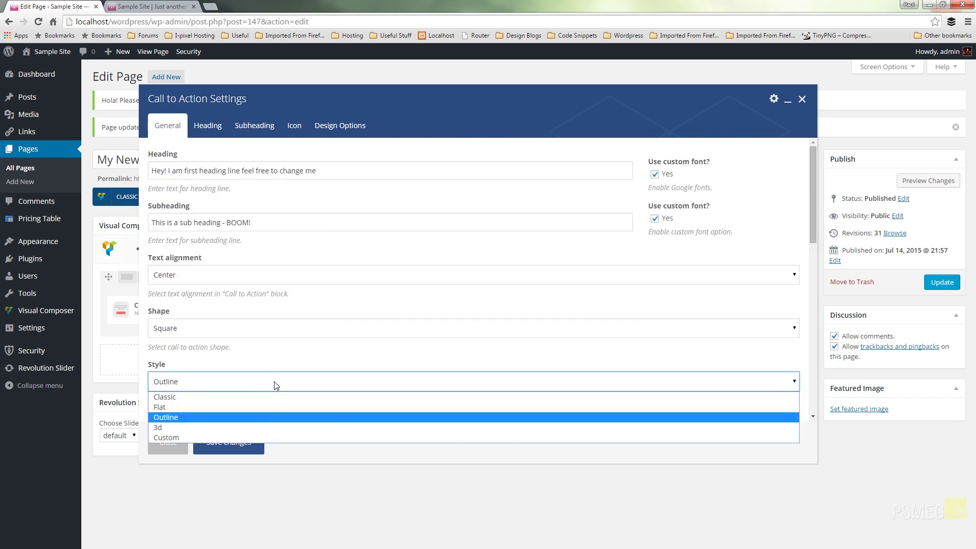
pyautogui.click(249, 398)
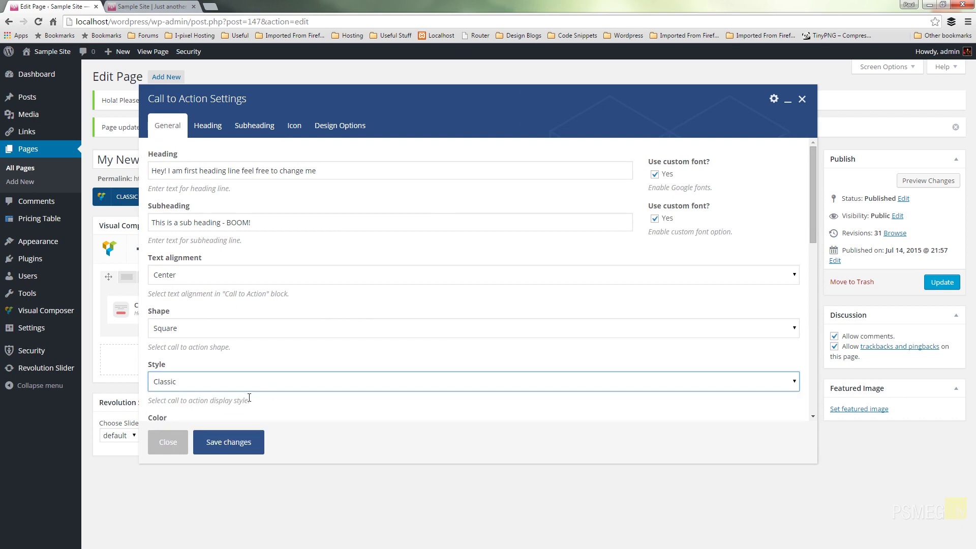
pyautogui.scroll(-4, 462, 342)
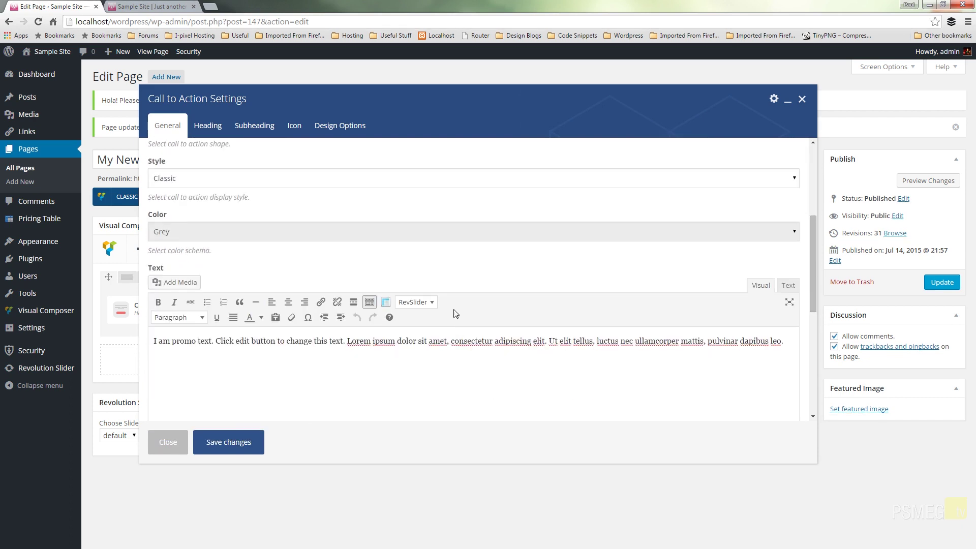
pyautogui.click(435, 233)
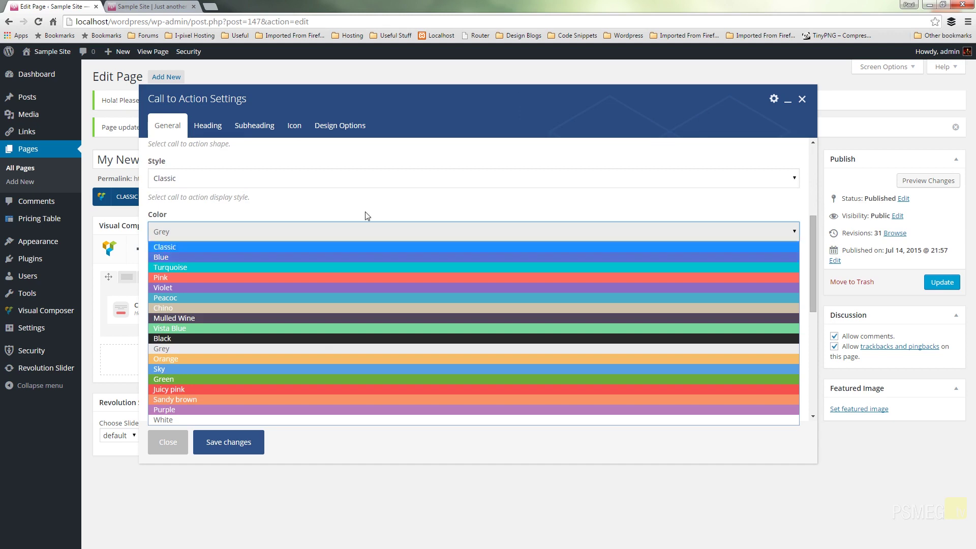
pyautogui.click(336, 232)
pyautogui.scroll(-6, 465, 277)
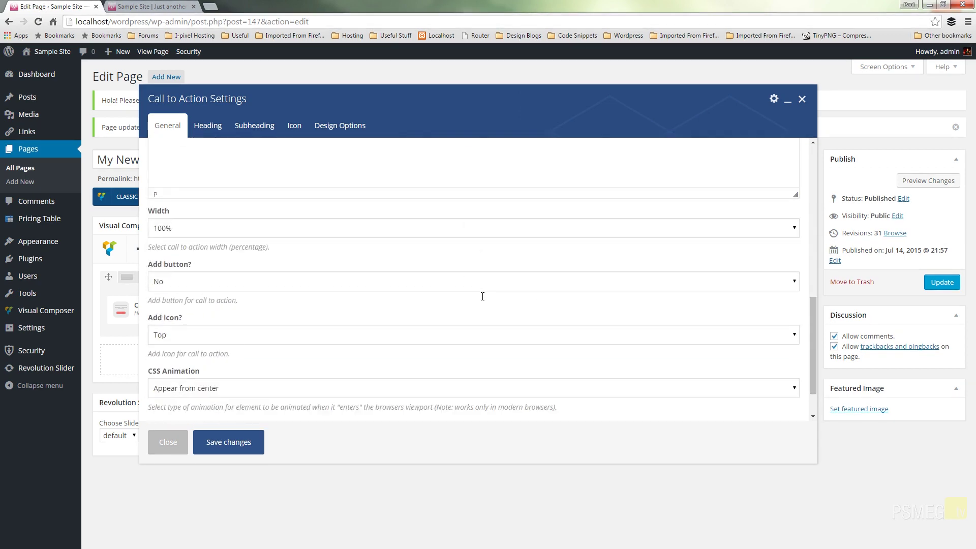
# Save the Call to Action settings, update My New Page, and reload the live page.
pyautogui.click(232, 444)
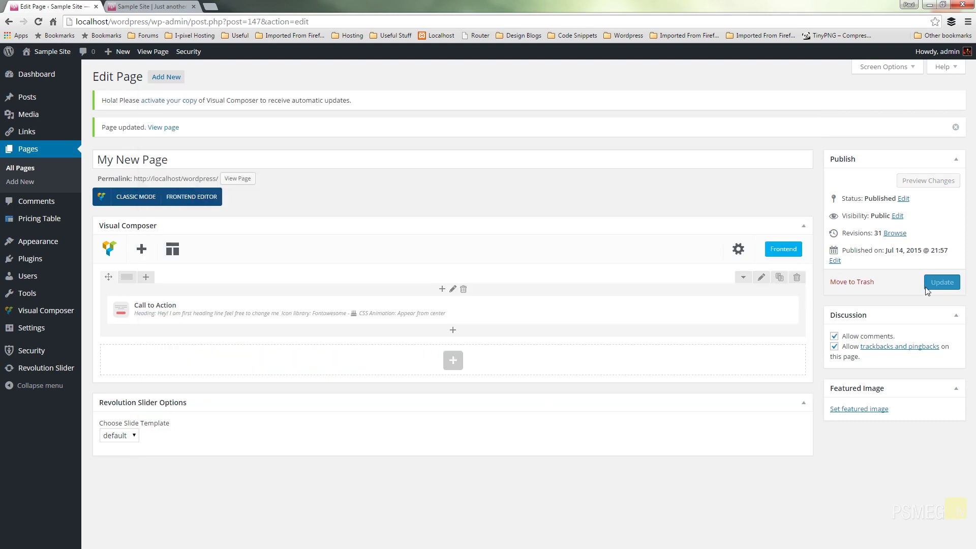
pyautogui.click(939, 282)
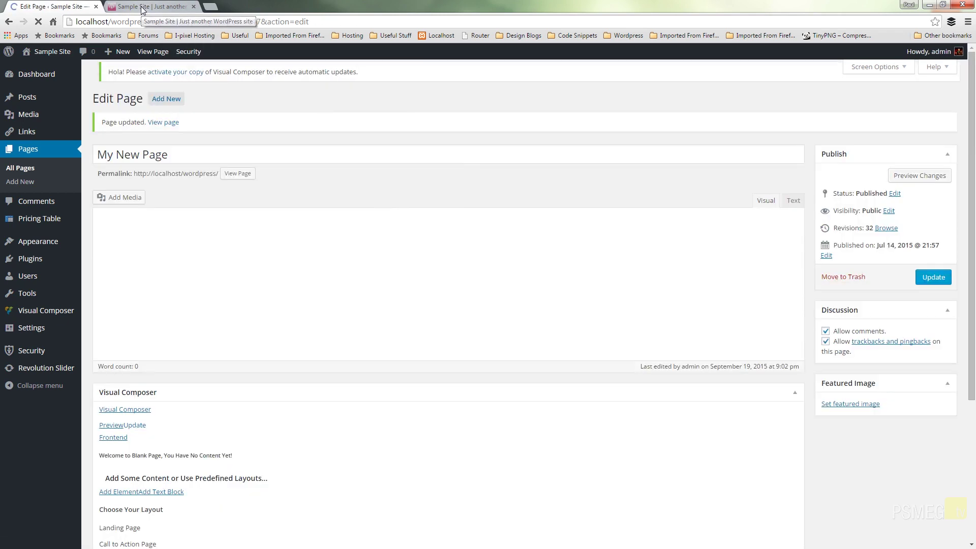
pyautogui.click(142, 8)
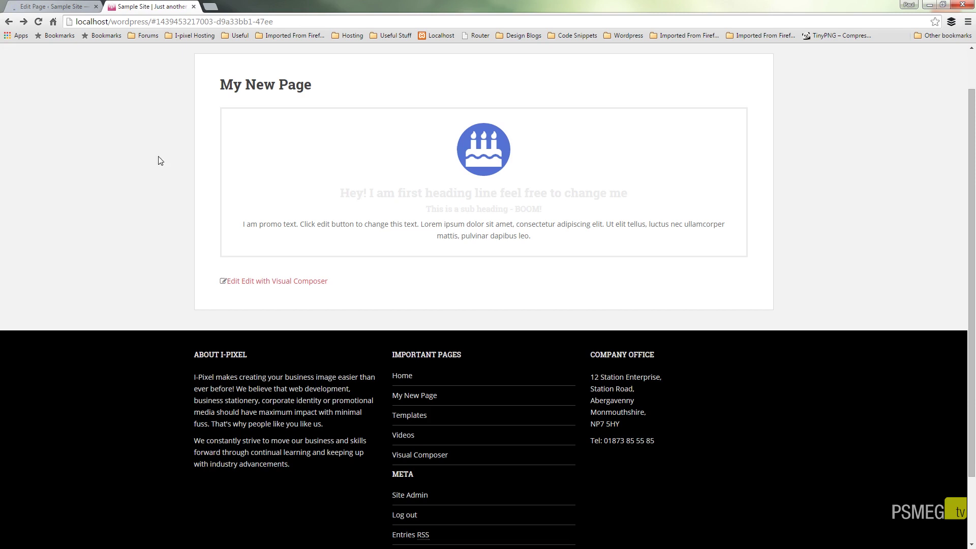
pyautogui.click(40, 26)
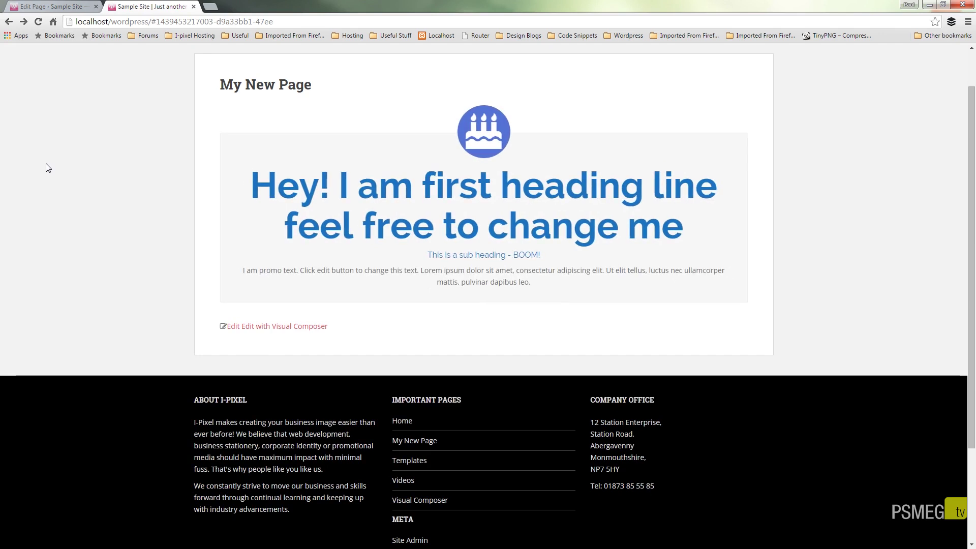
# Go back to the Edit Page tab for My New Page.
pyautogui.click(71, 6)
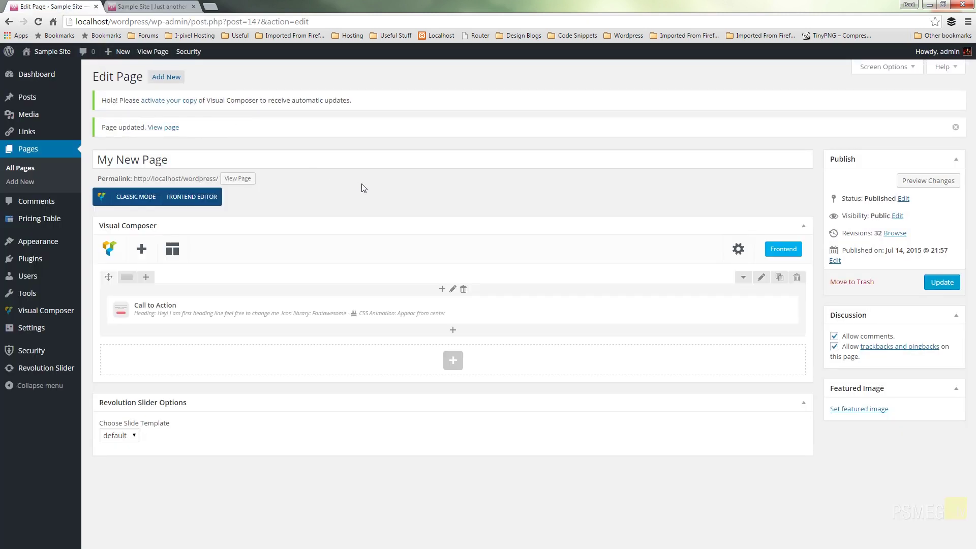